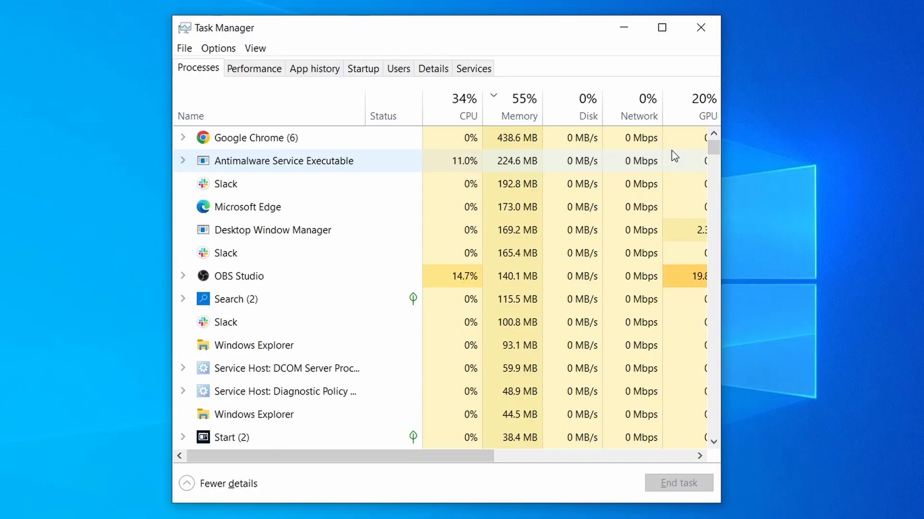
- Sort the running processes by CPU usage, then by memory usage, to spot suspicious activity
left_click(445, 112)
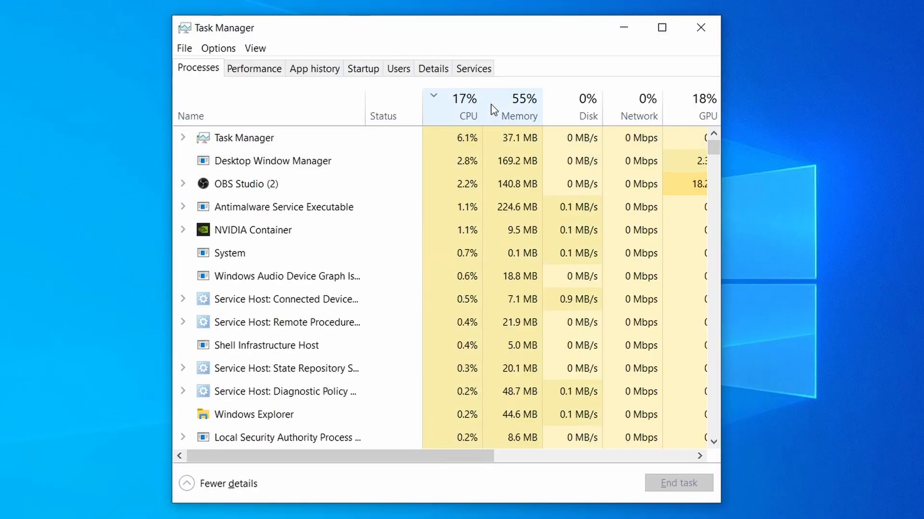
left_click(523, 104)
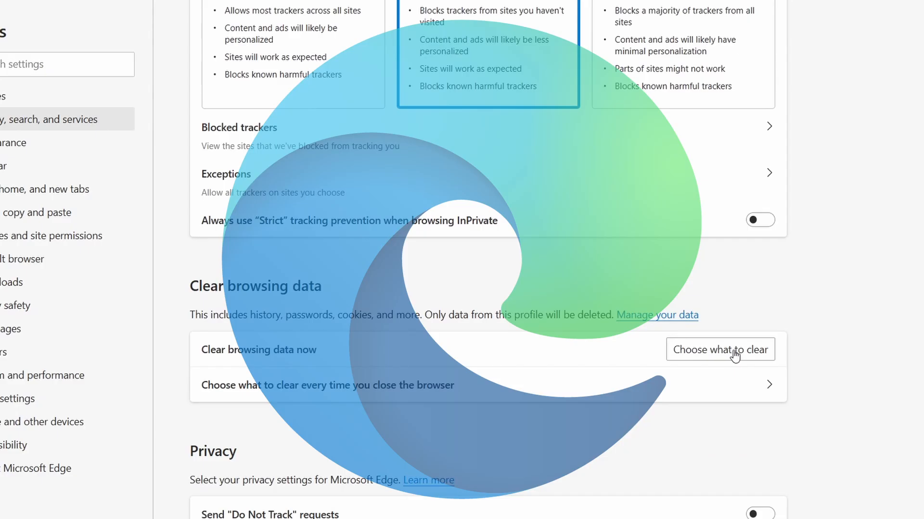
left_click(736, 350)
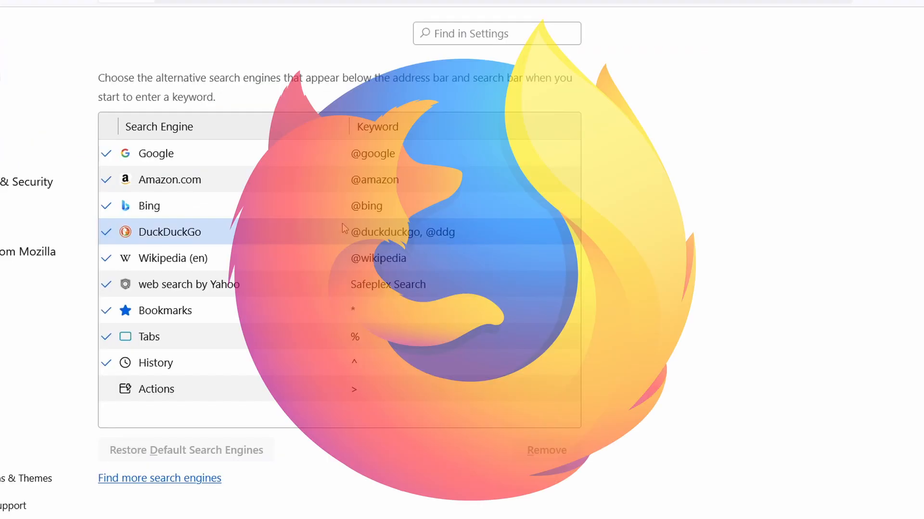
left_click(298, 205)
left_click(261, 233)
left_click(261, 259)
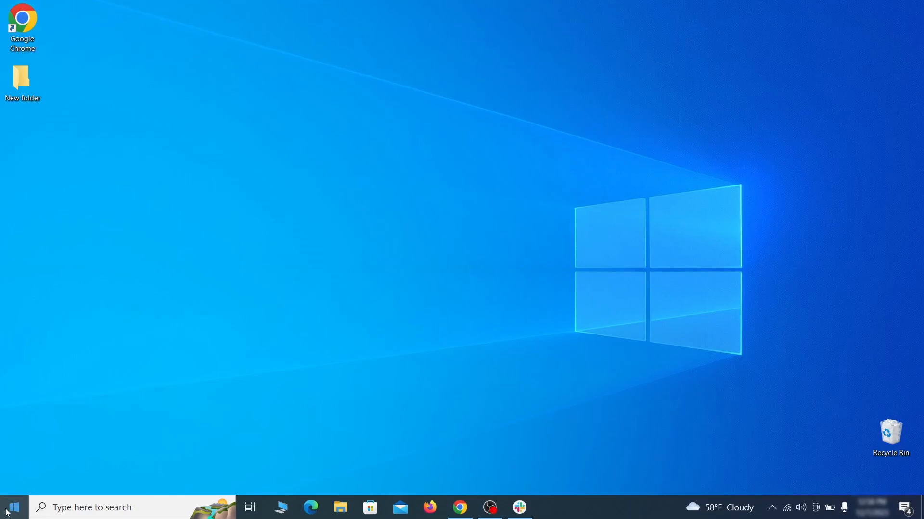
- Open Settings, go to Update & Security's Recovery page, and restart now under Advanced startup
left_click(7, 515)
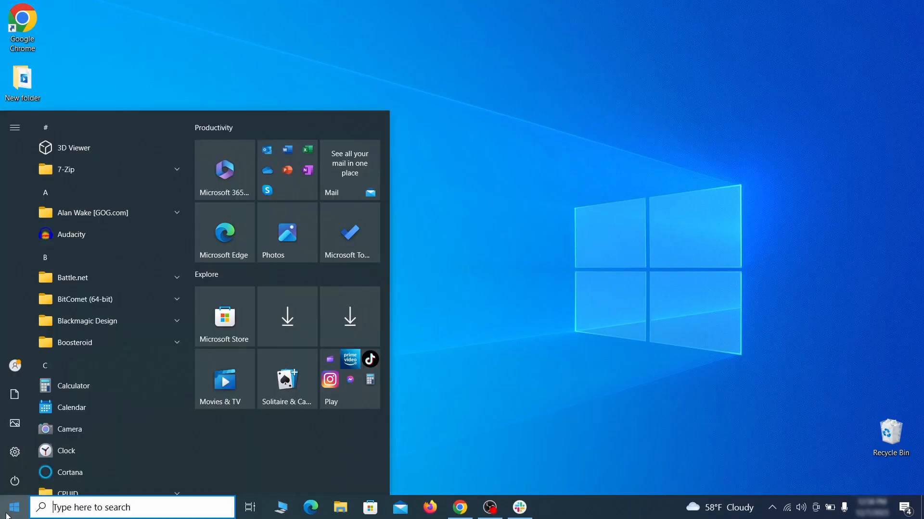
left_click(16, 450)
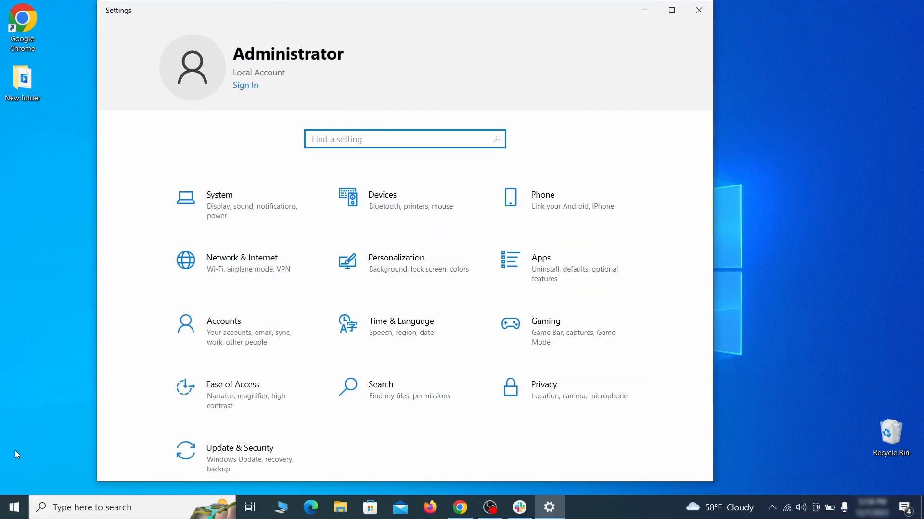
left_click(282, 458)
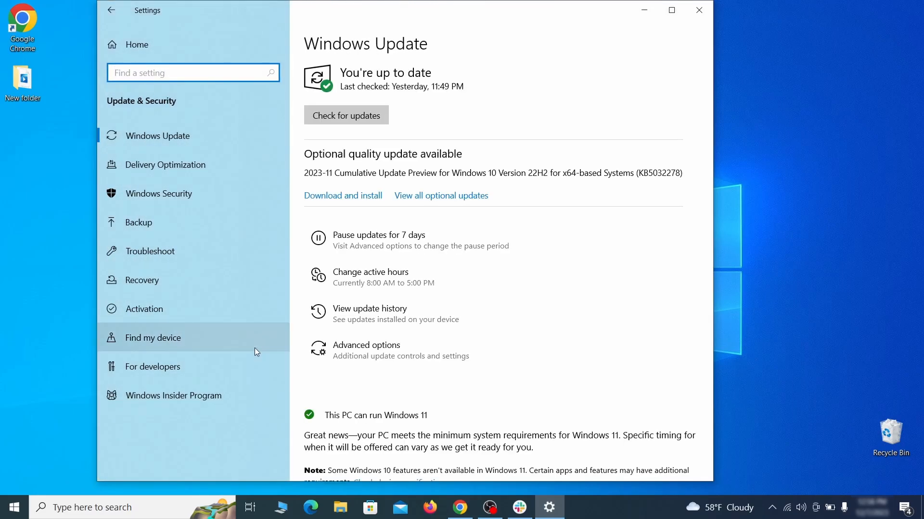
left_click(224, 282)
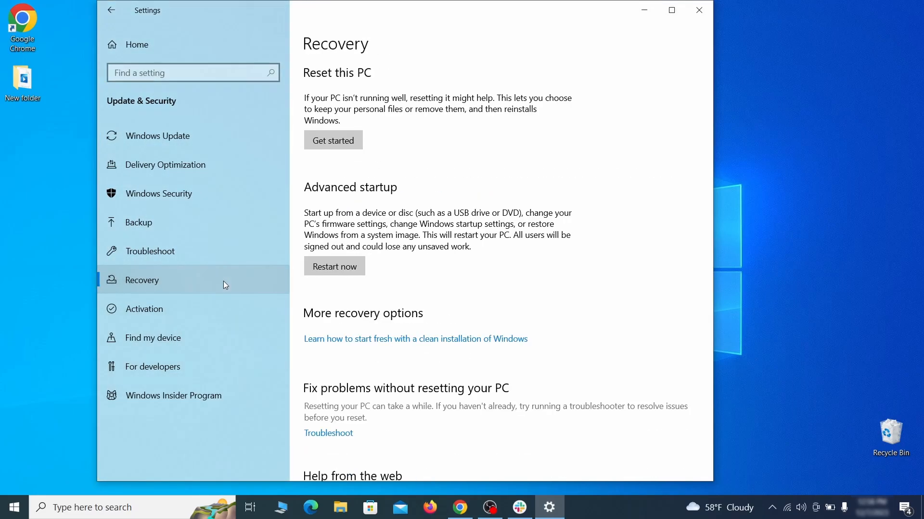
left_click(362, 275)
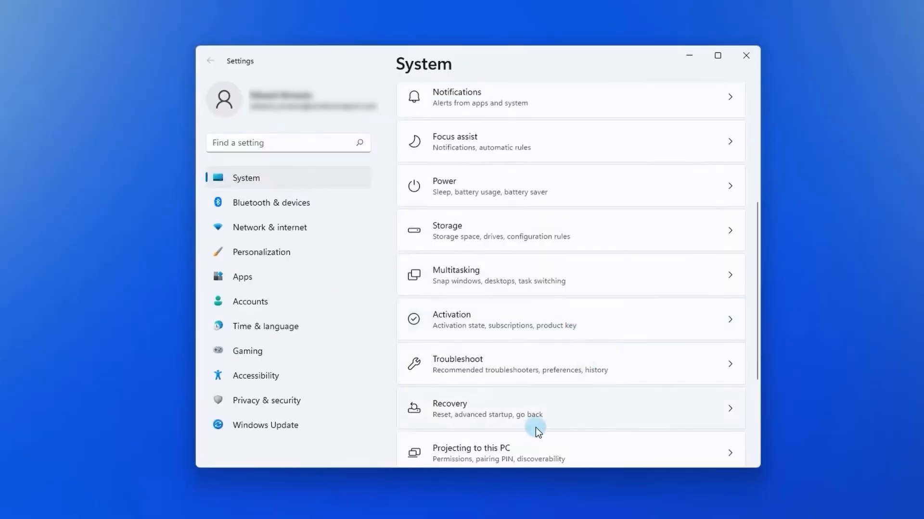
- On Windows 11, open System's Recovery settings and restart now under Advanced startup
left_click(522, 409)
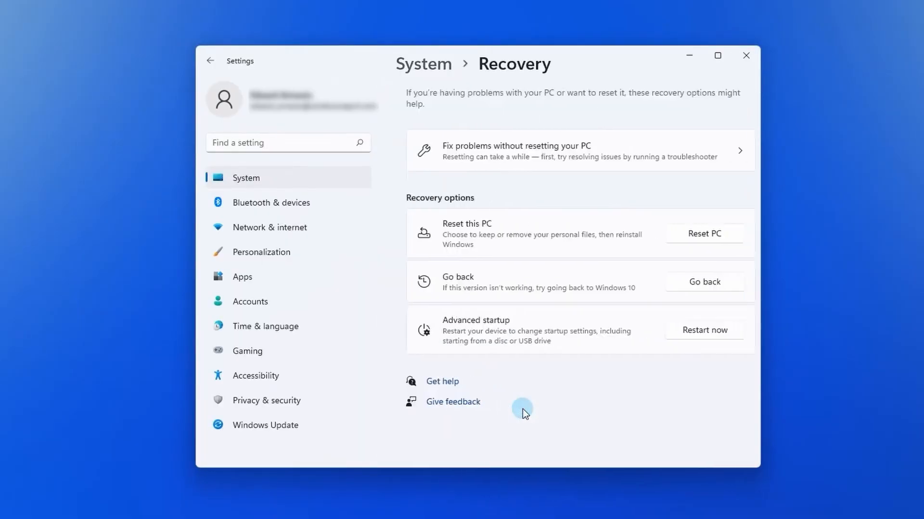
left_click(682, 336)
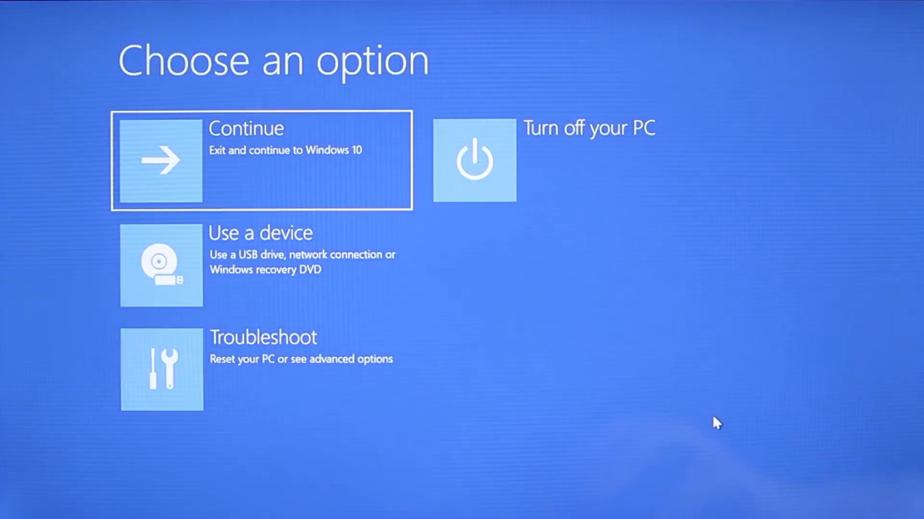
- Go through Troubleshoot, Advanced options and more recovery options to Start-up Settings, and restart to choose Safe Mode
left_click(289, 387)
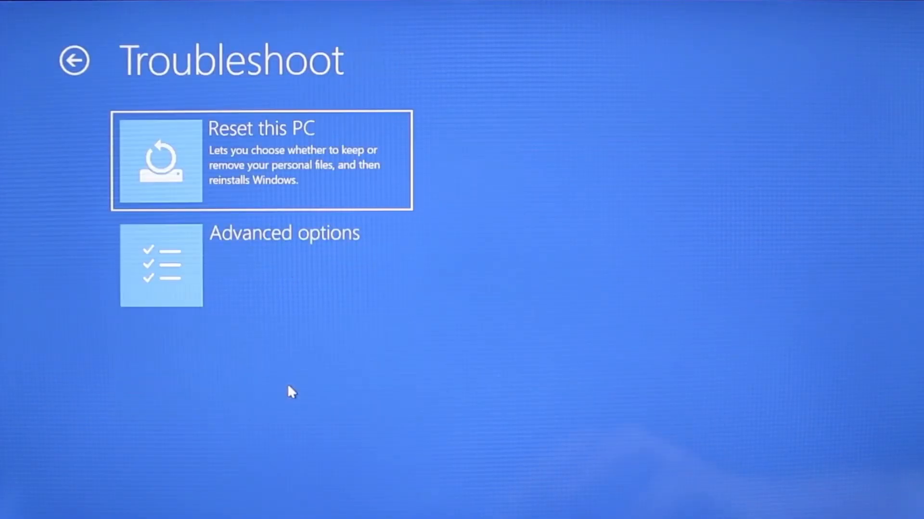
left_click(290, 270)
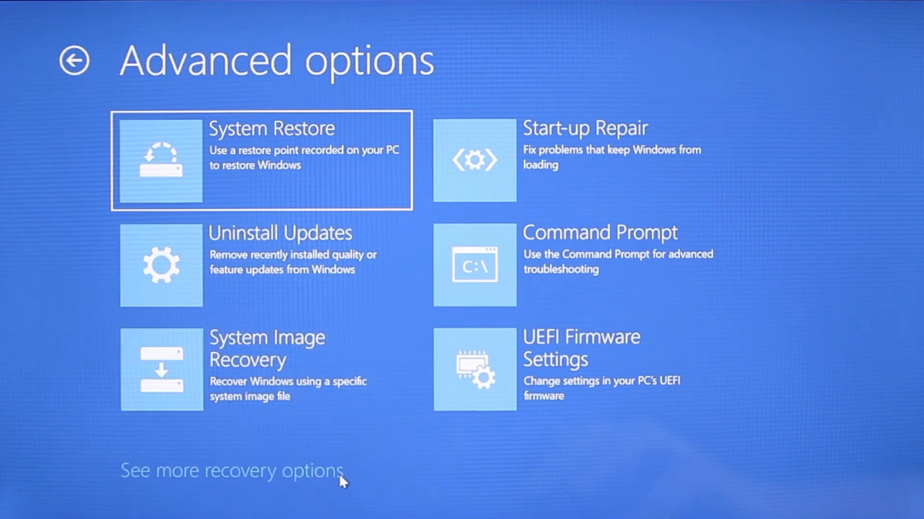
left_click(338, 474)
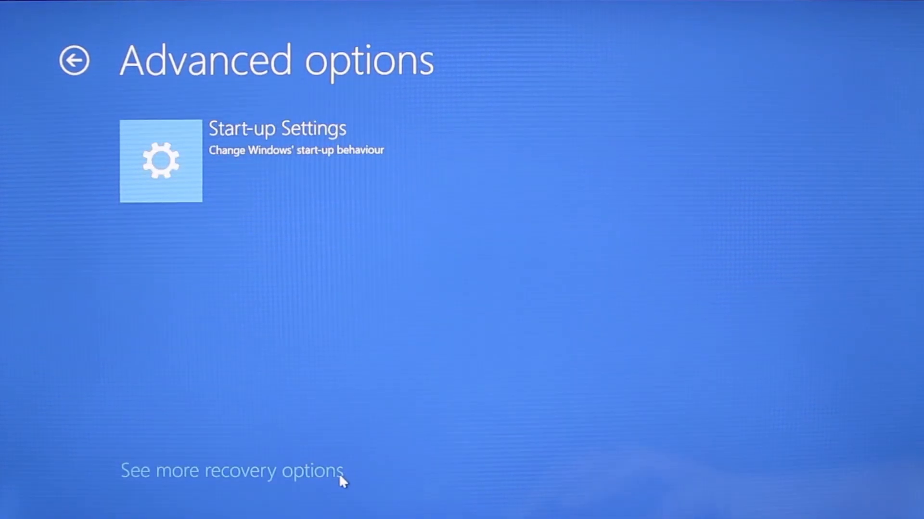
left_click(247, 143)
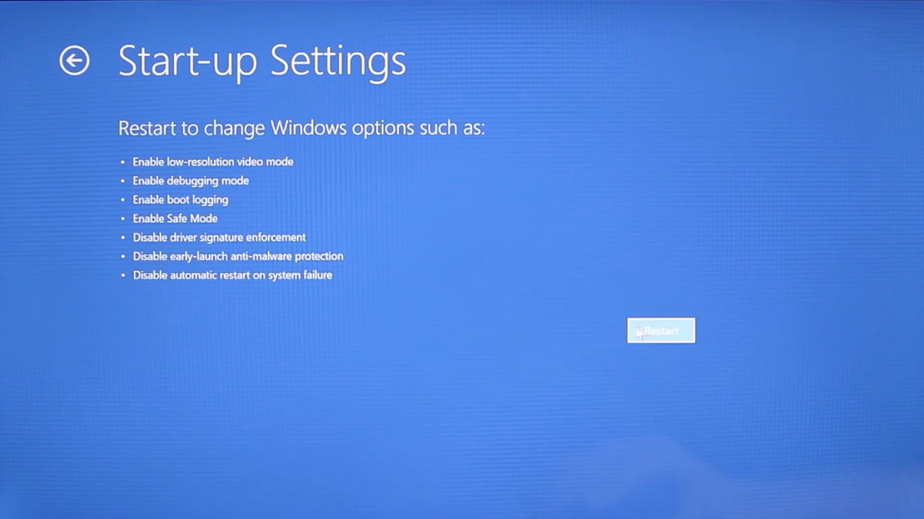
left_click(650, 332)
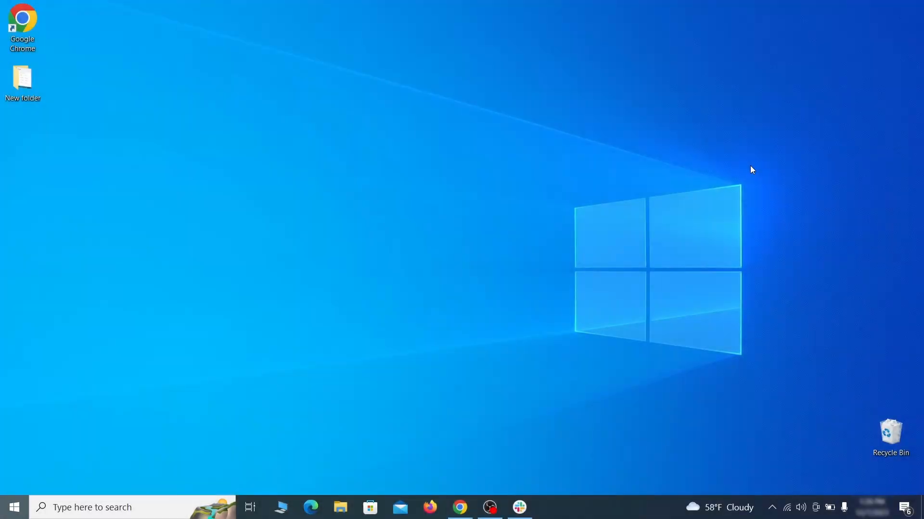
- Search for Apps & features and open it
key("super")
type("apps &")
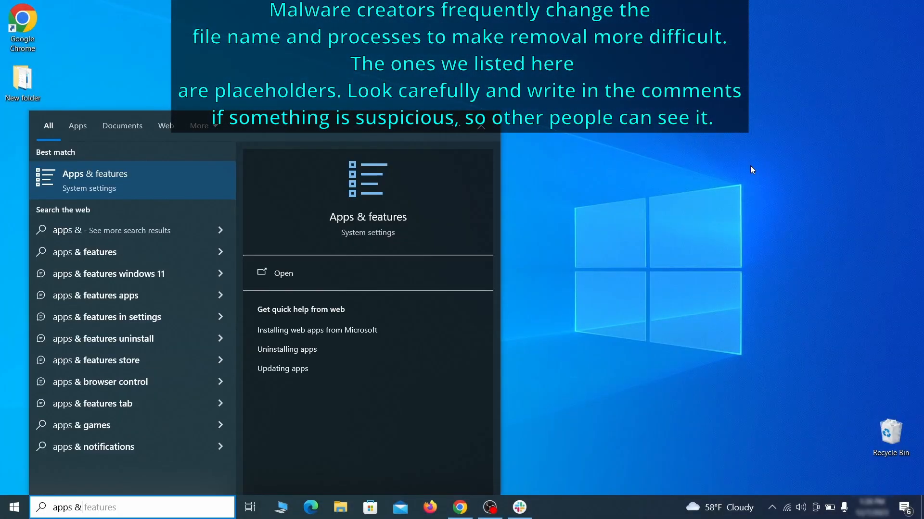
type(" features")
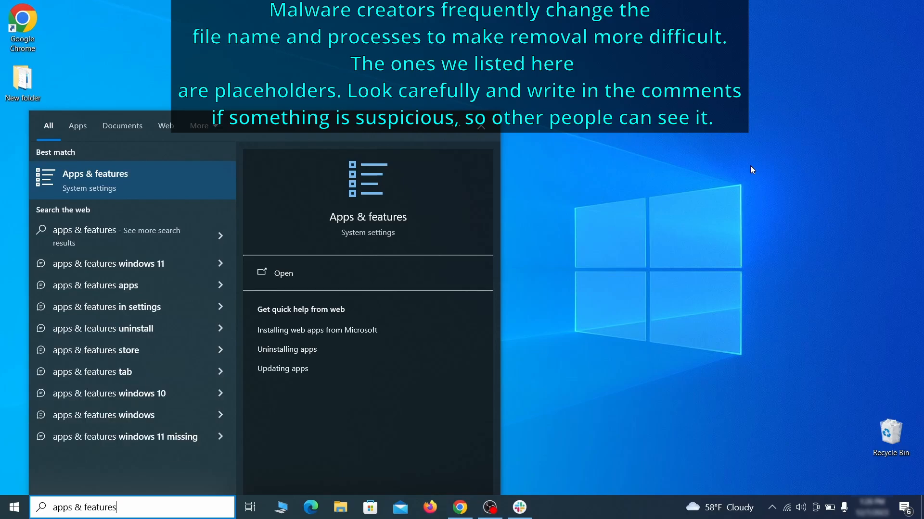
key("Return")
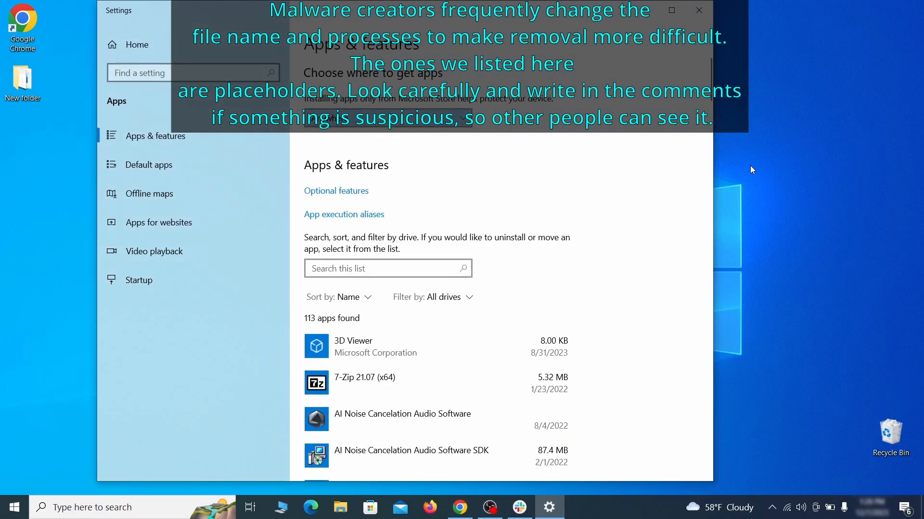
- Sort the installed apps list by install date
left_click(365, 298)
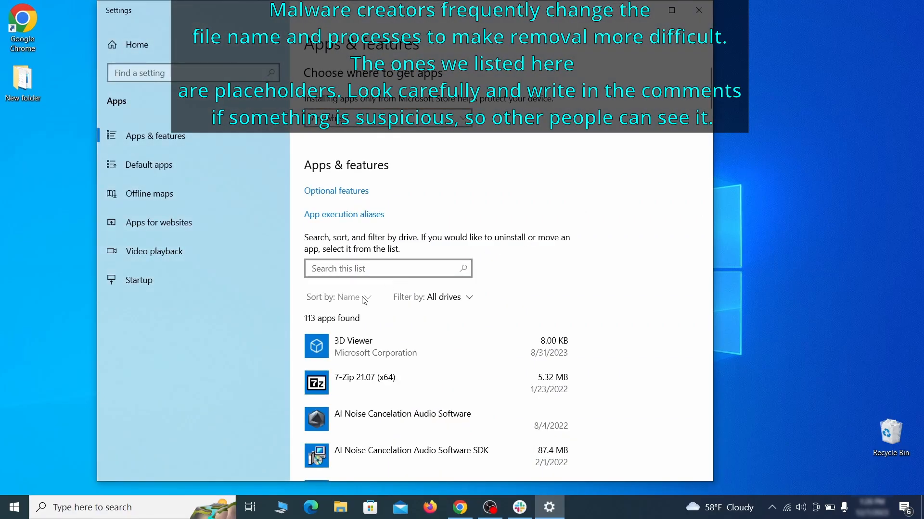
left_click(348, 360)
scroll(521, 303, "down", 2)
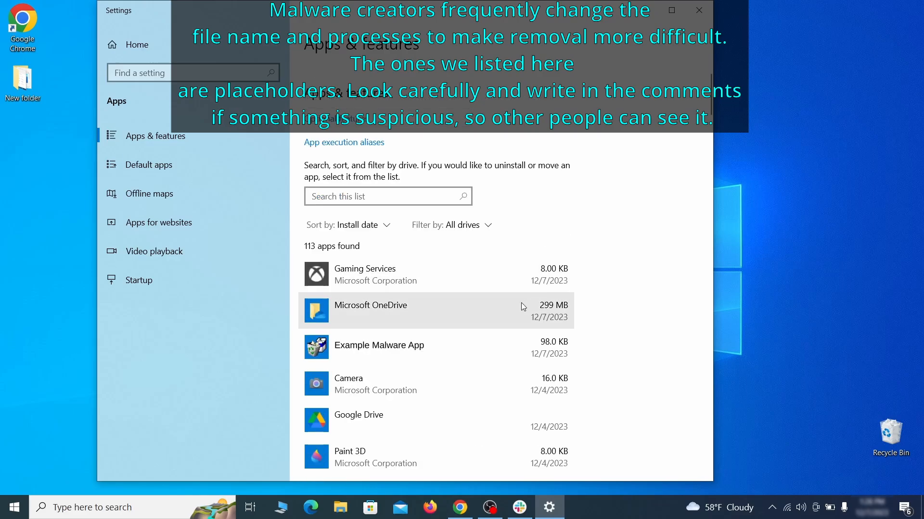
- Uninstall Example Malware App, confirm the removal, and close Settings
left_click(471, 343)
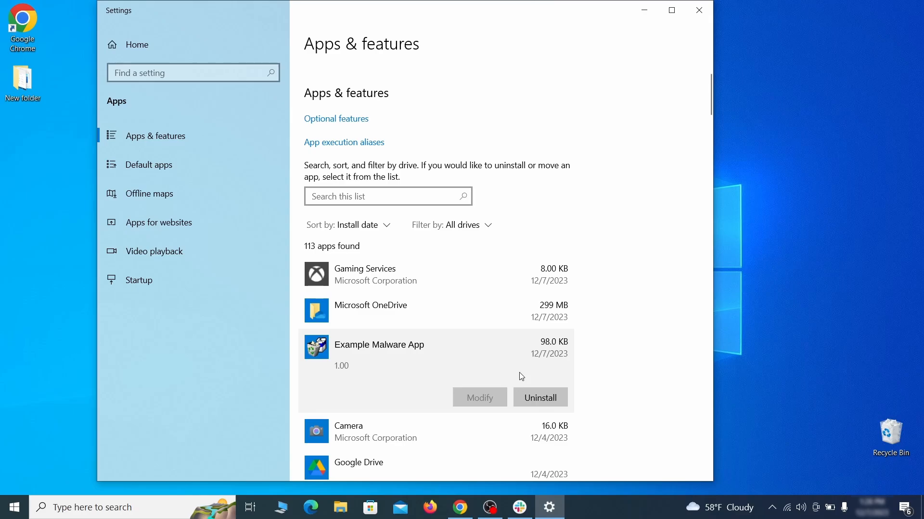
left_click(551, 399)
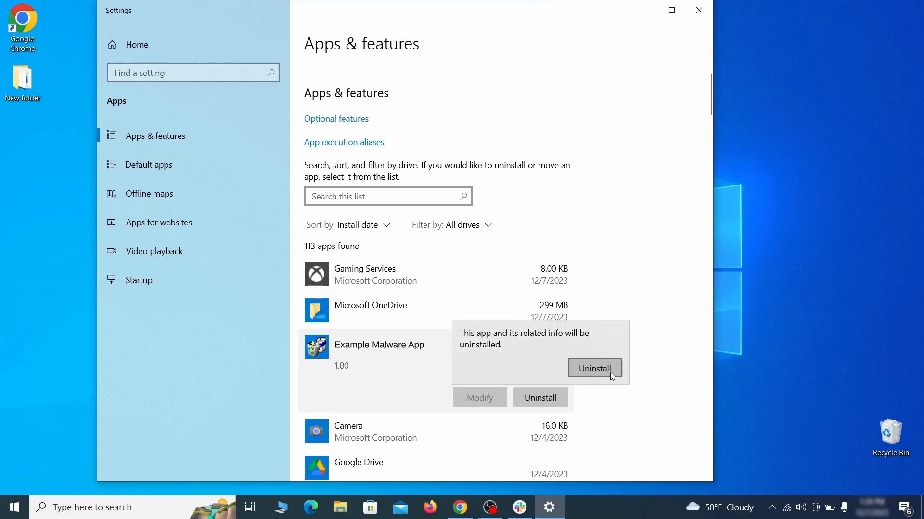
left_click(596, 369)
left_click(531, 363)
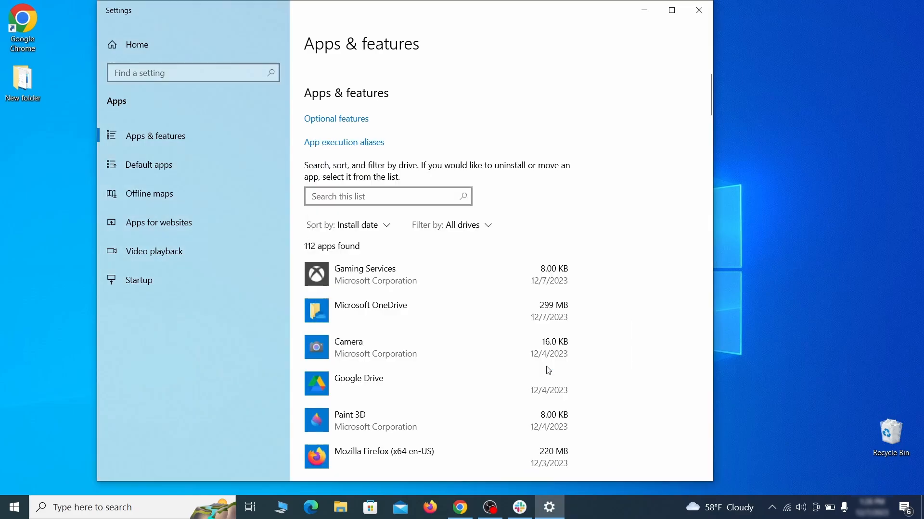
left_click(700, 11)
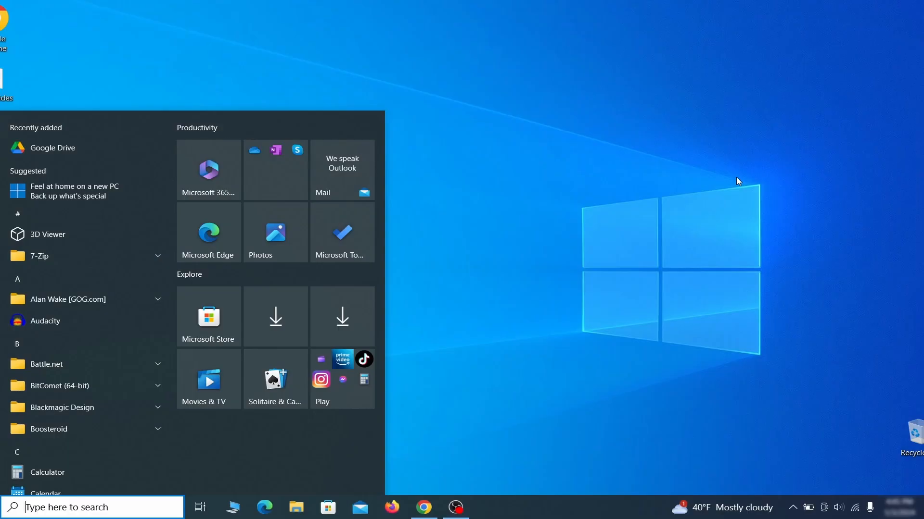
- Open Create a restore point and turn on system protection for Local Disk (C:)
type("create a")
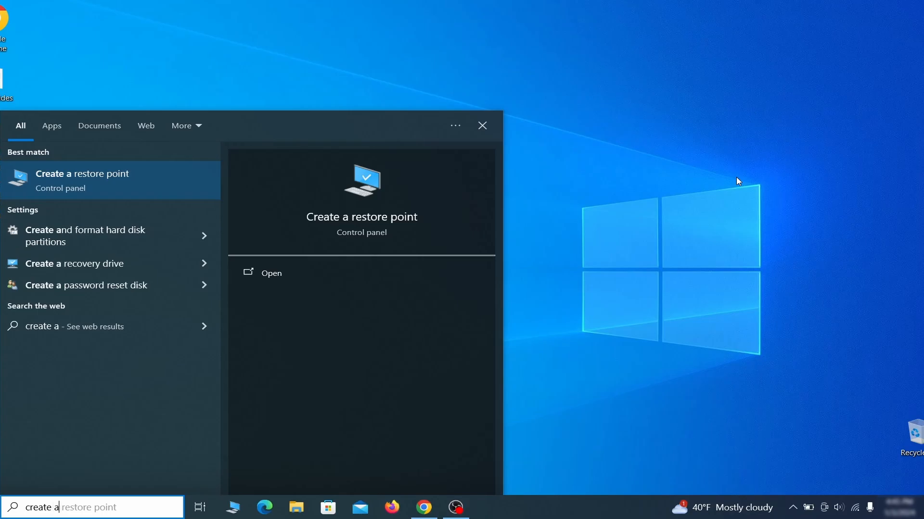
type(" restore point")
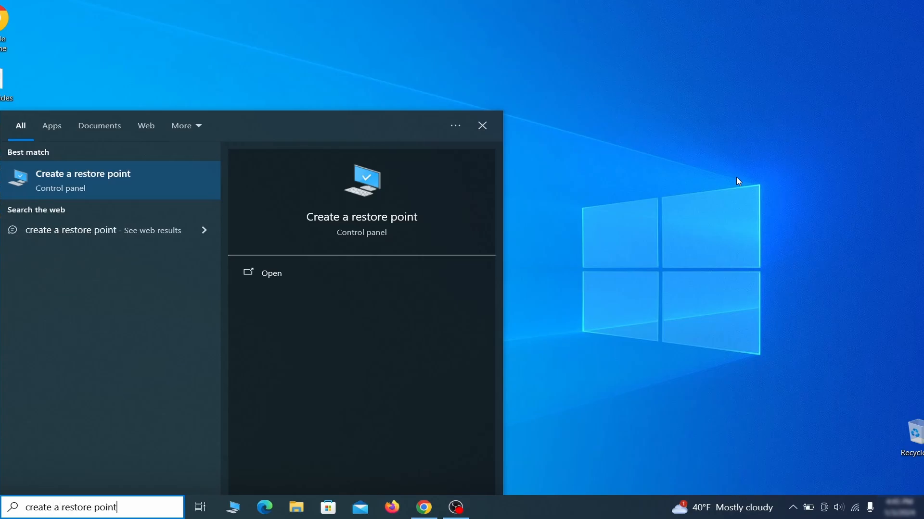
key("Return")
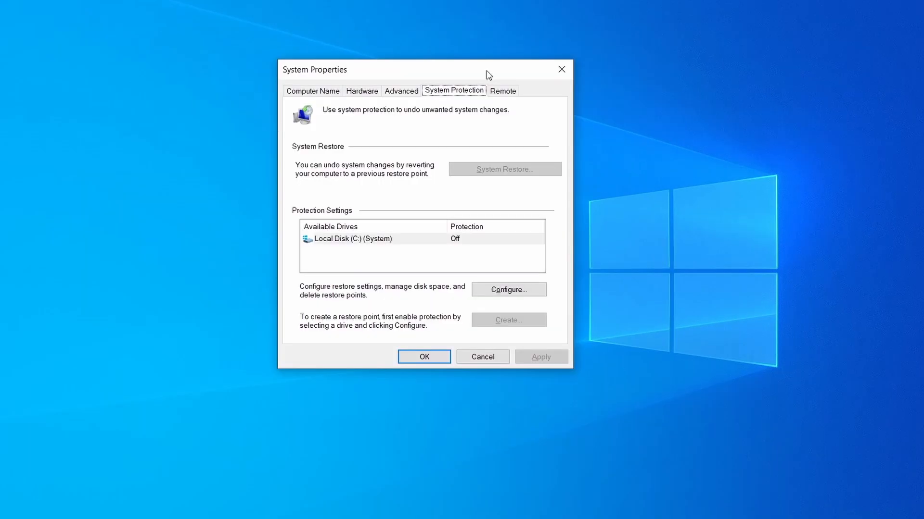
left_click(414, 242)
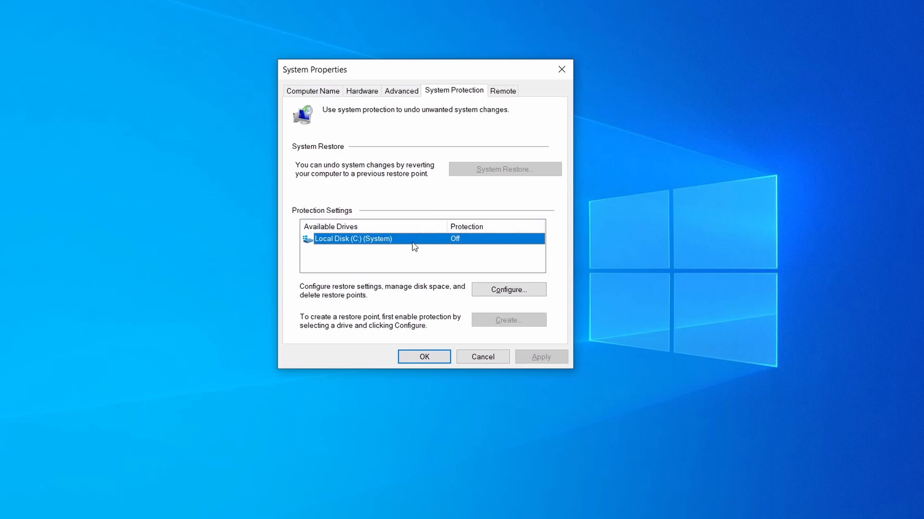
left_click(529, 290)
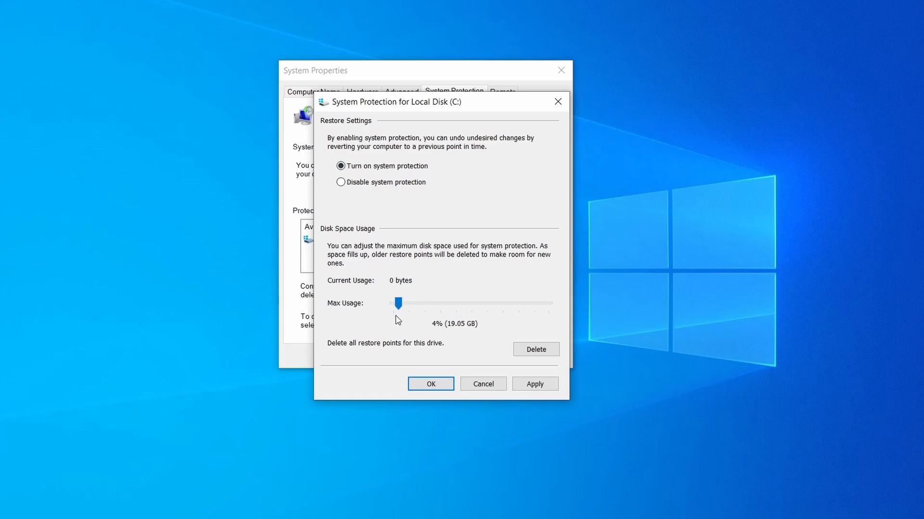
left_click(437, 386)
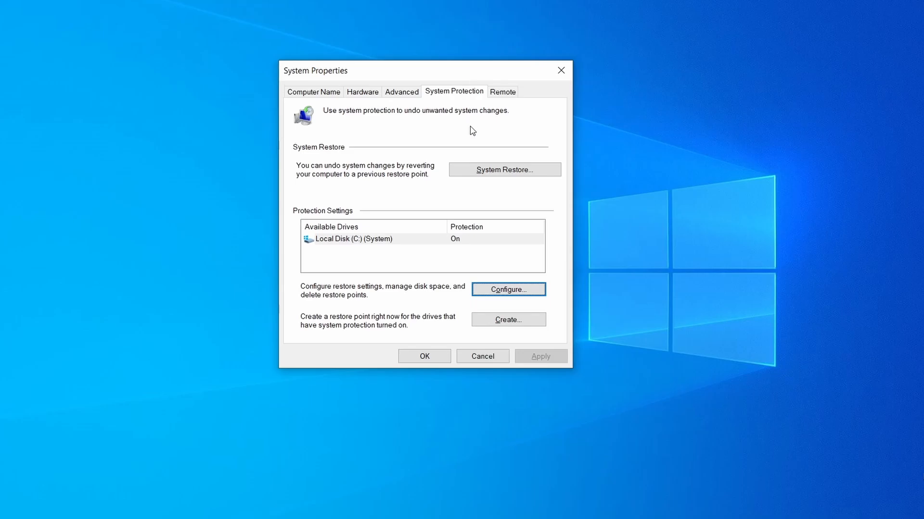
- Create a restore point with the description Restore
left_click(515, 324)
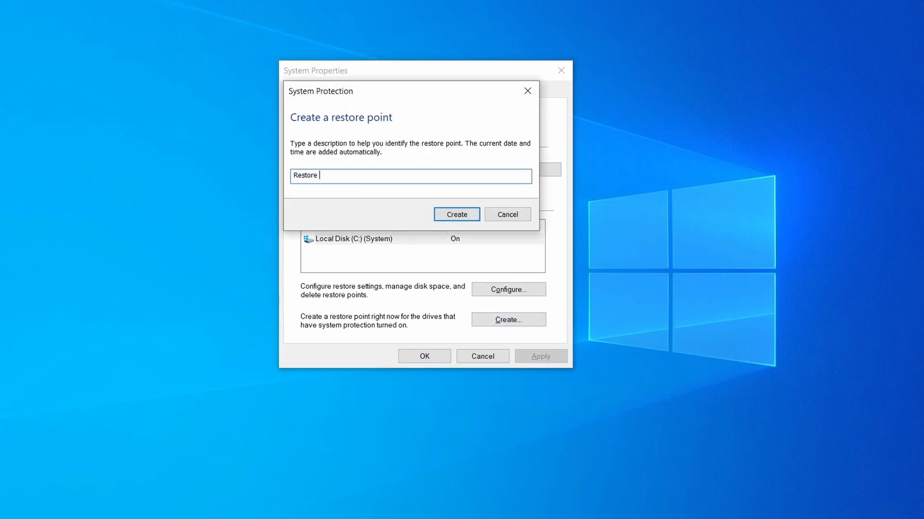
left_click(464, 213)
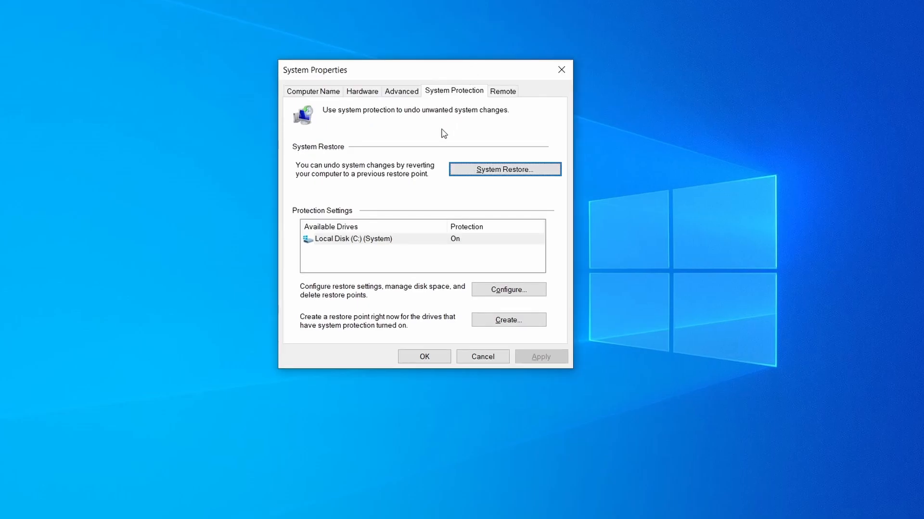
- Start System Restore and advance past the introduction to choose a restore point
left_click(542, 174)
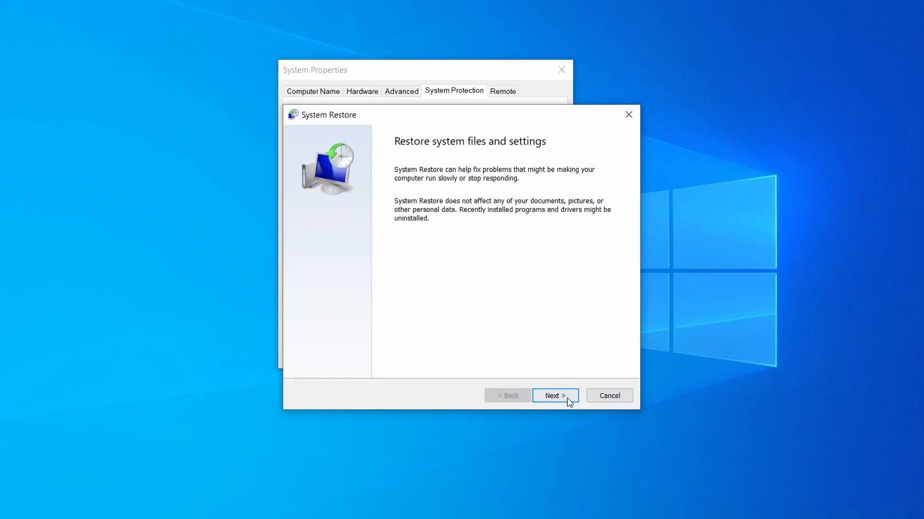
left_click(567, 397)
left_click(453, 221)
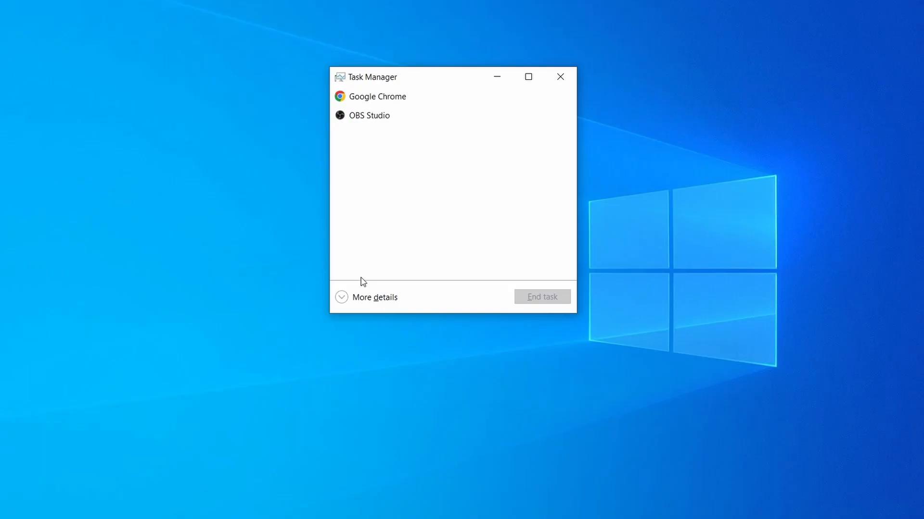
- Expand Task Manager to show full details and sort the processes by memory usage
left_click(350, 300)
left_click(455, 113)
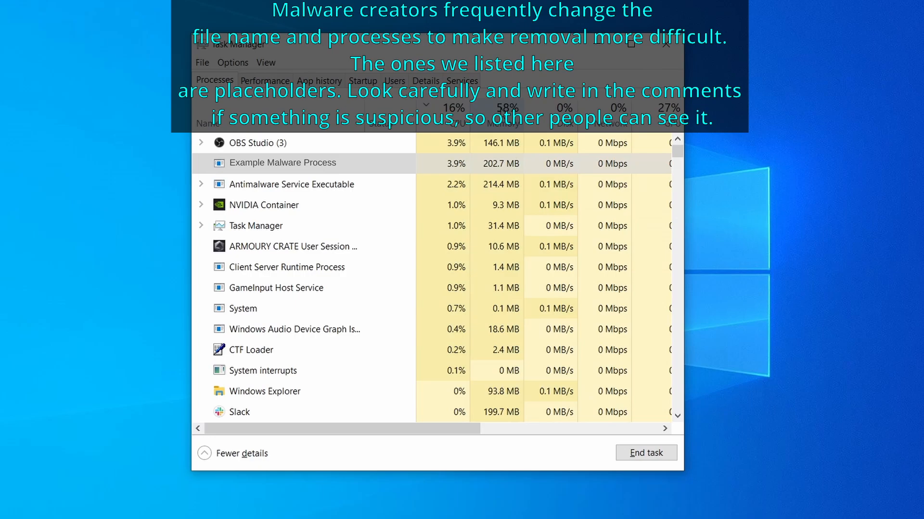
left_click(503, 116)
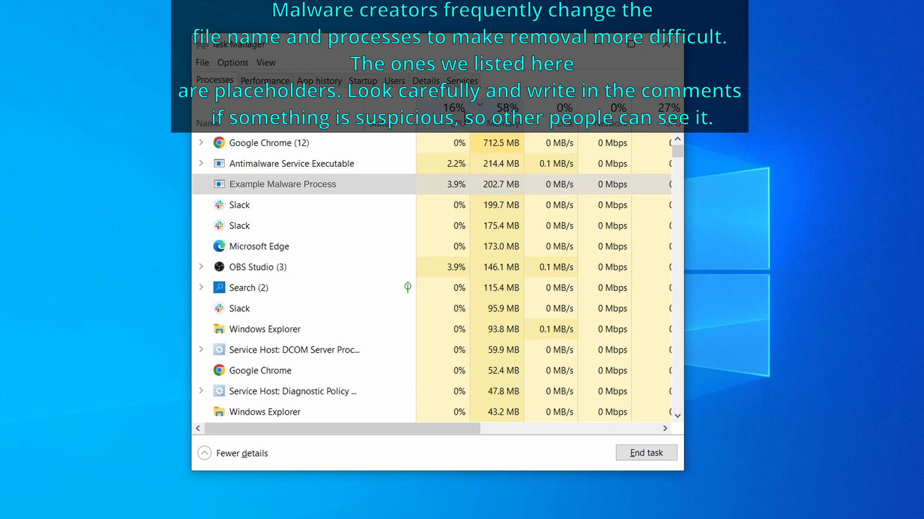
- Open the file location of Example Malware Process, delete all files in that folder, and close the folder
right_click(441, 184)
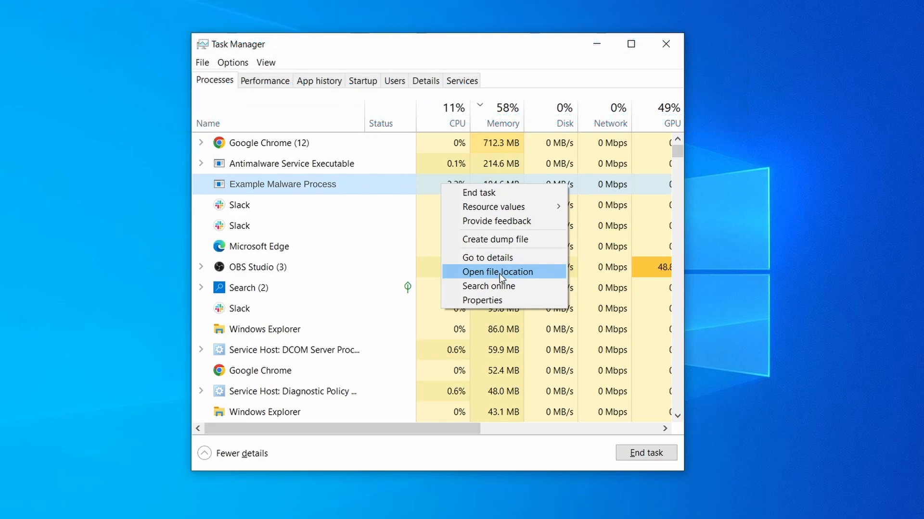
left_click(499, 273)
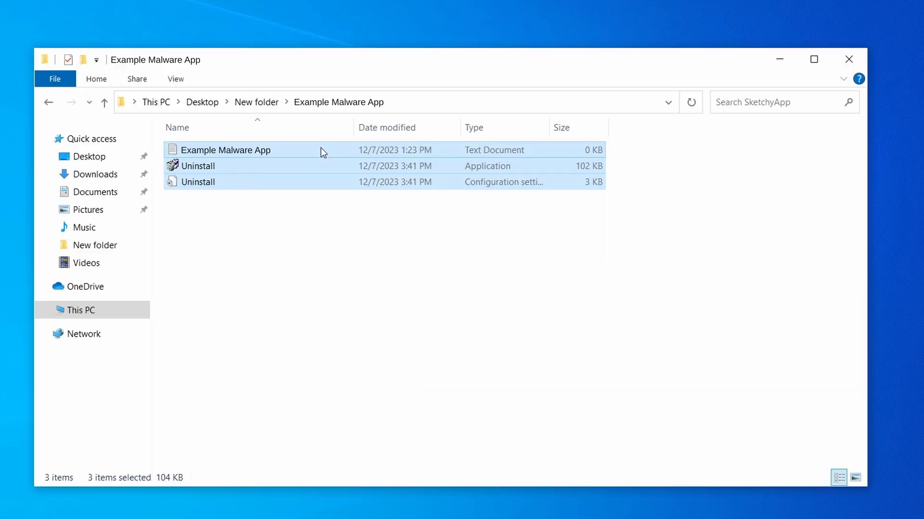
right_click(319, 151)
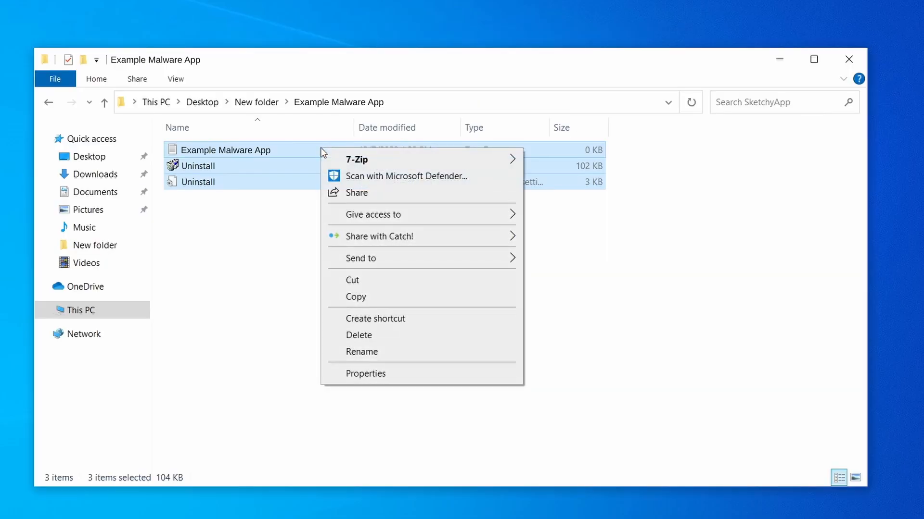
left_click(399, 335)
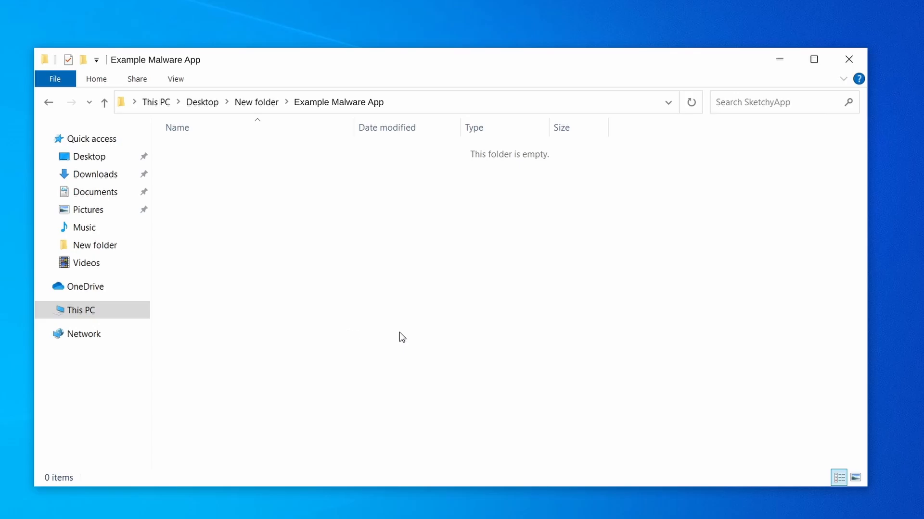
left_click(849, 59)
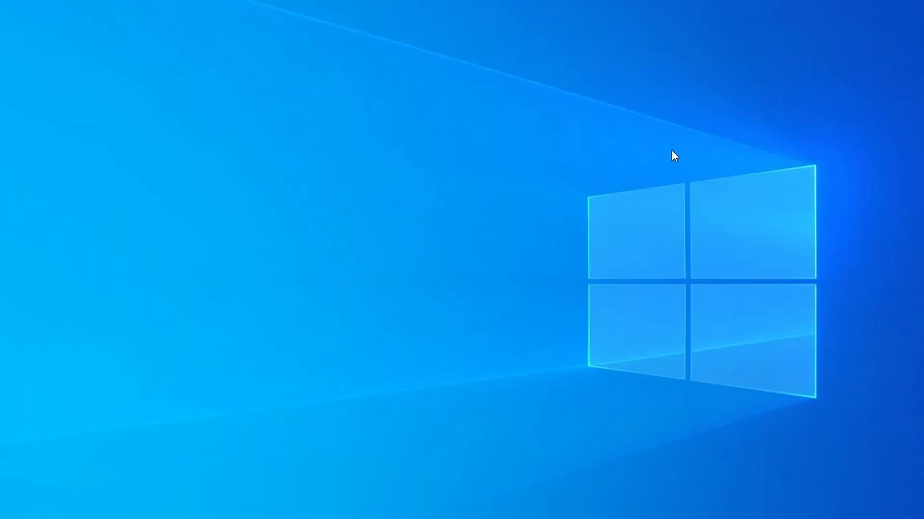
- Reopen Task Manager, sort processes by memory, and locate the Example Malware App process
key("ctrl+shift+Escape")
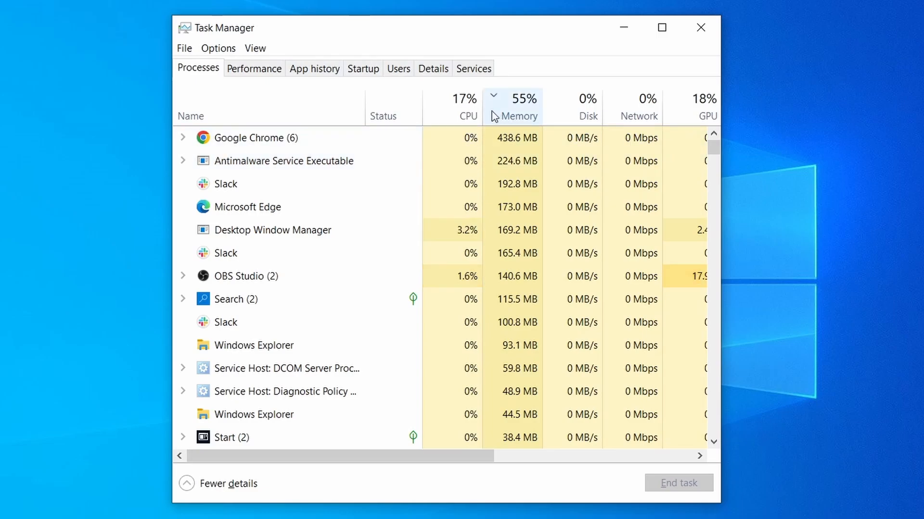
left_click(449, 112)
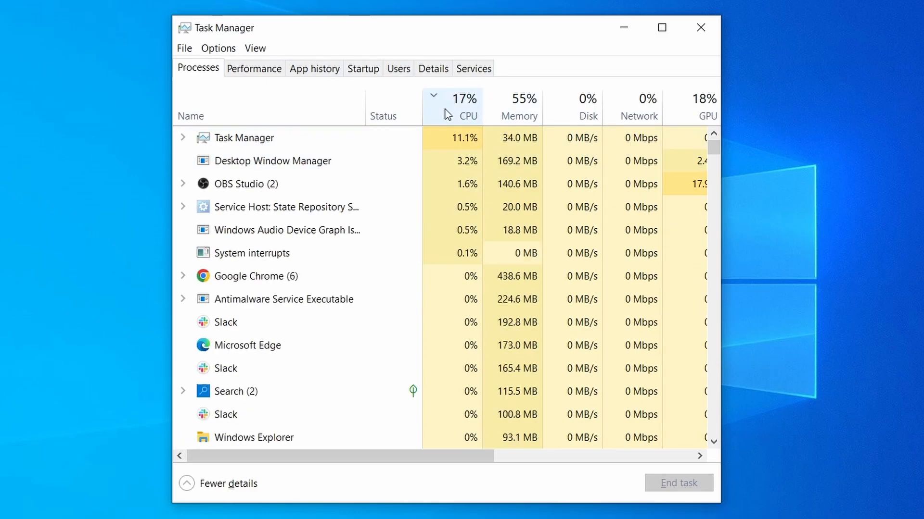
left_click(526, 106)
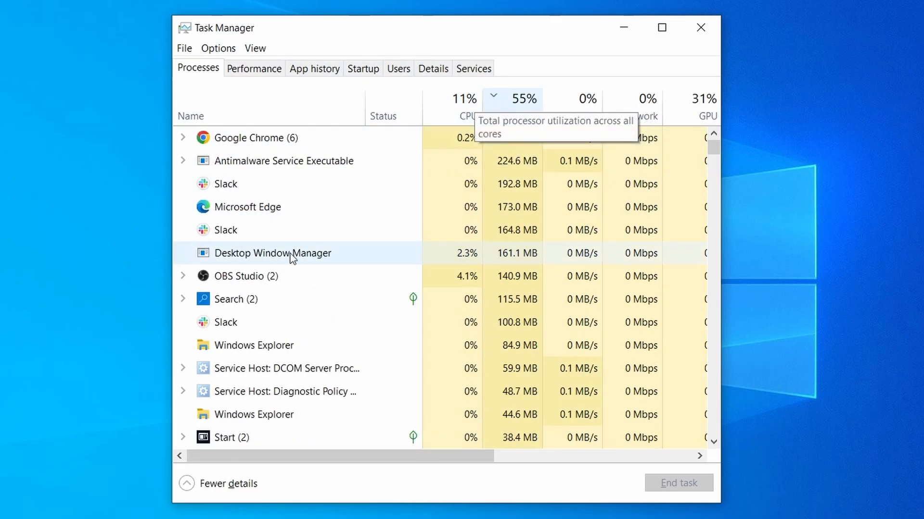
scroll(401, 325, "down", 2)
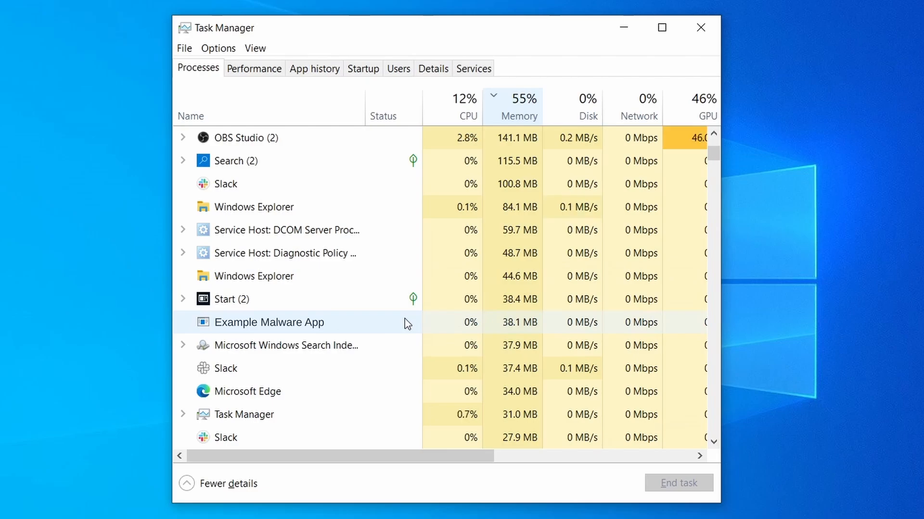
right_click(405, 319)
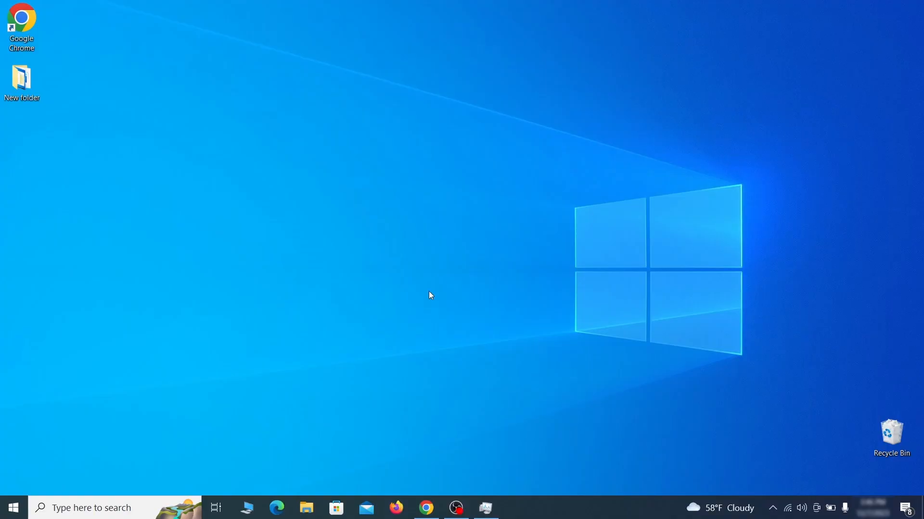
- Search for and open View network connections
left_click(13, 508)
type("view network connectio")
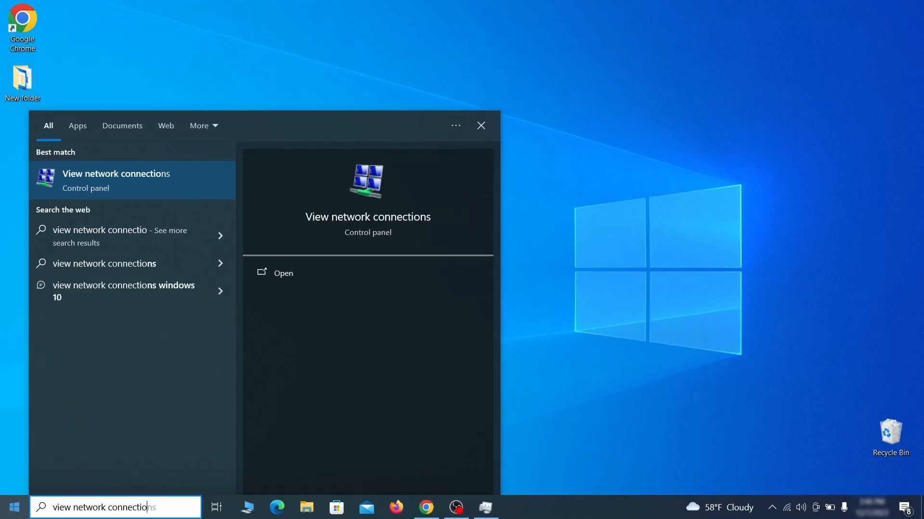
type("ns")
key("Return")
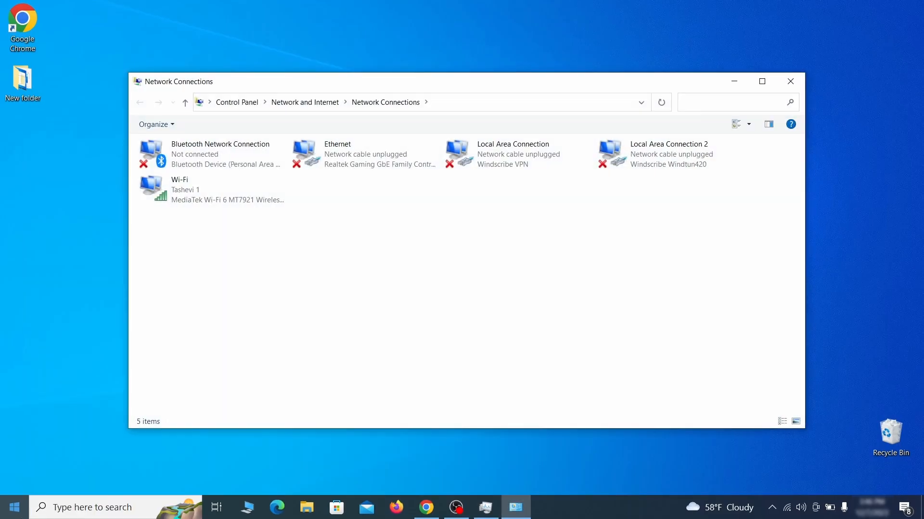
- Open the Internet Protocol Version 4 (TCP/IPv4) properties of the Wi-Fi connection
left_click(168, 187)
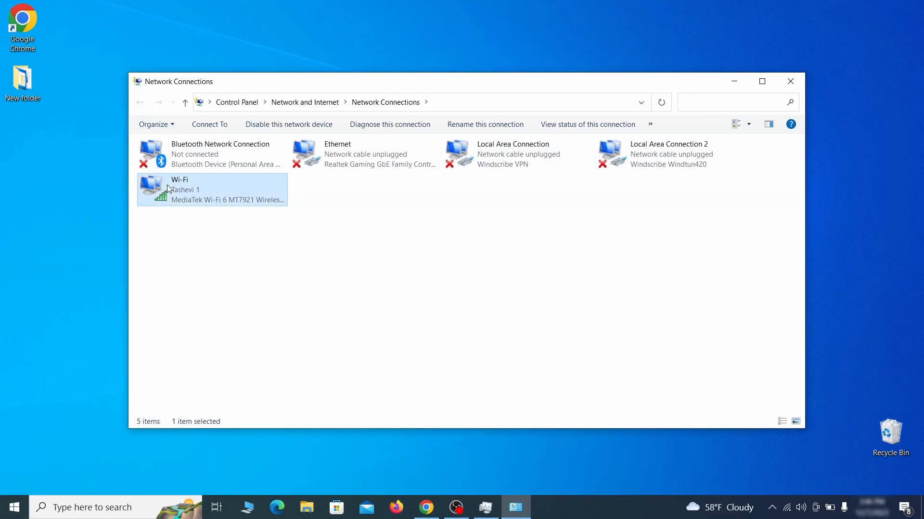
right_click(197, 200)
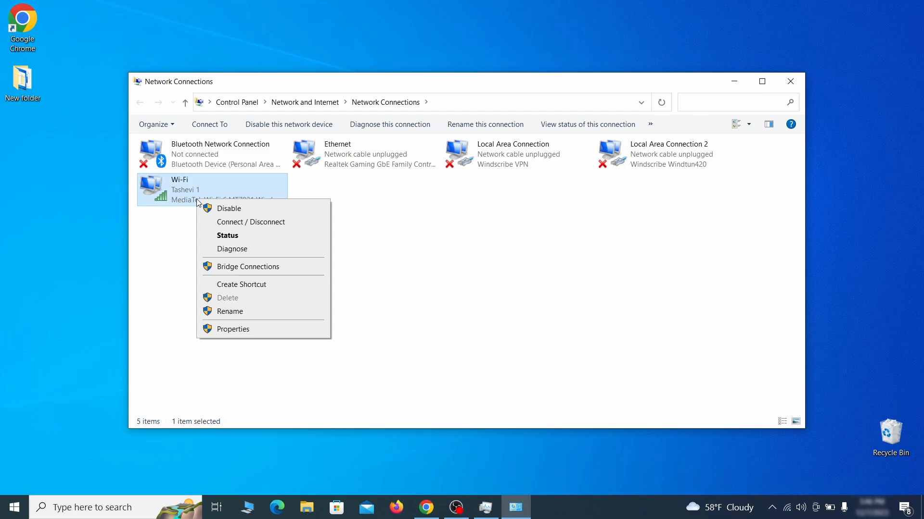
left_click(233, 330)
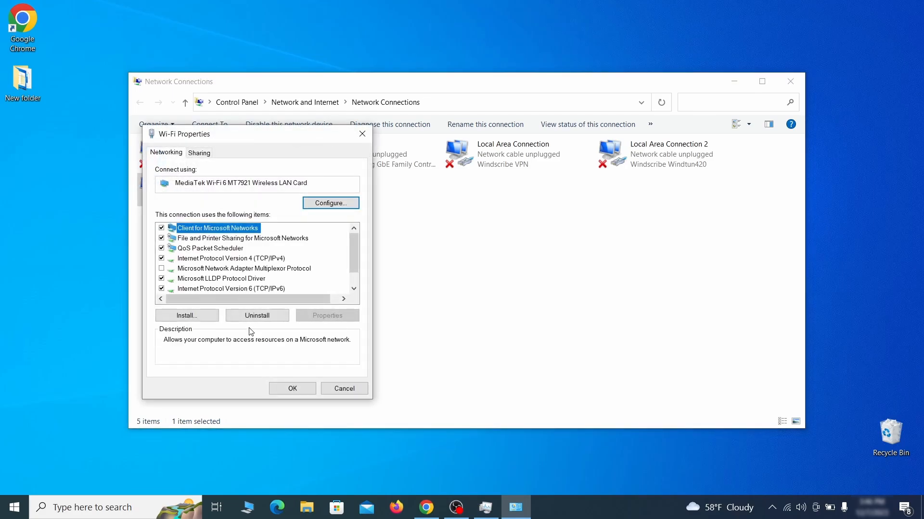
left_click(242, 261)
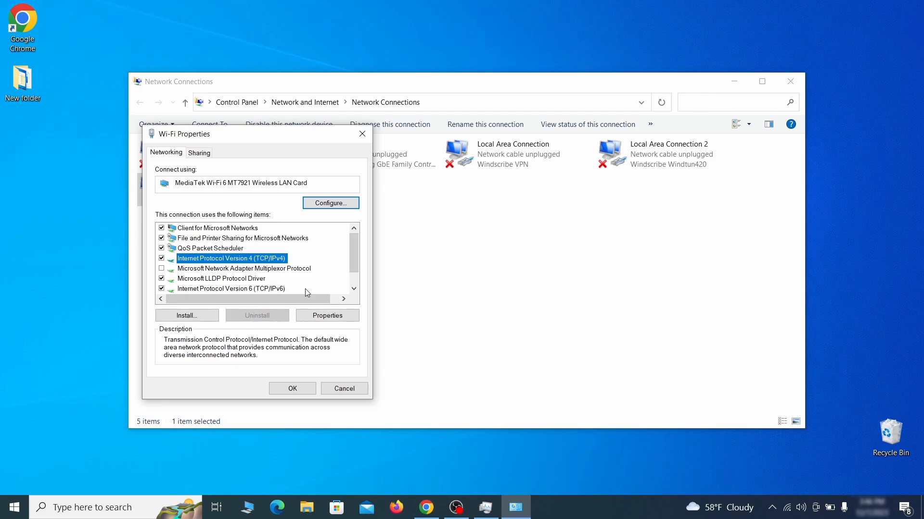
left_click(328, 316)
left_click_drag(329, 177, 466, 140)
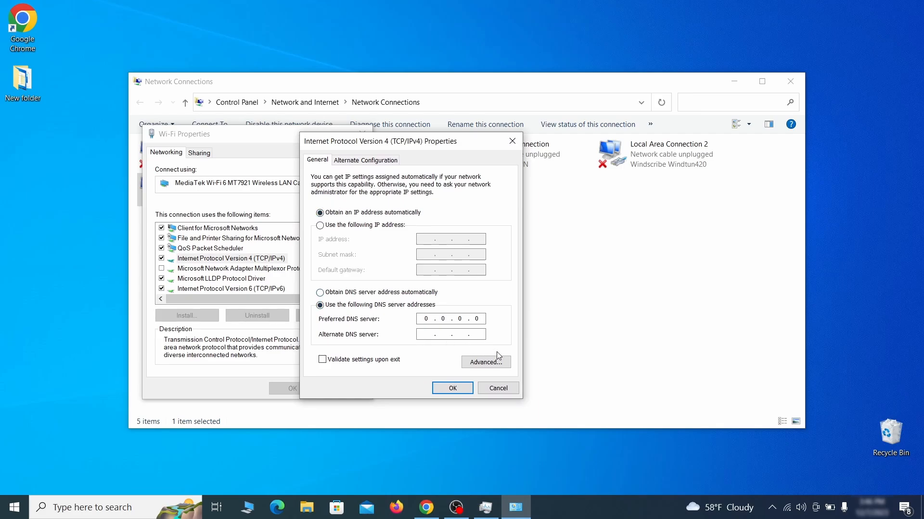
- Remove the 0.0.0.0 DNS server address in the advanced DNS settings, confirm, and close all network dialogs
left_click(500, 369)
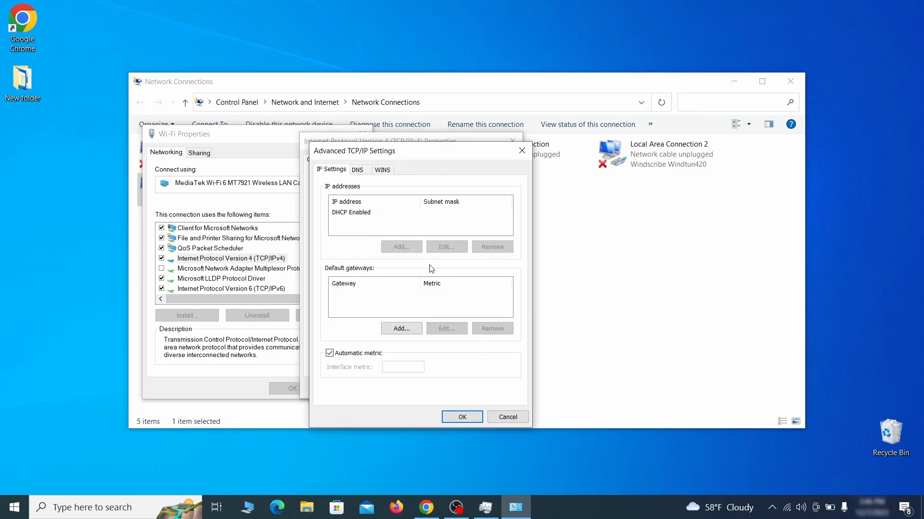
left_click(361, 171)
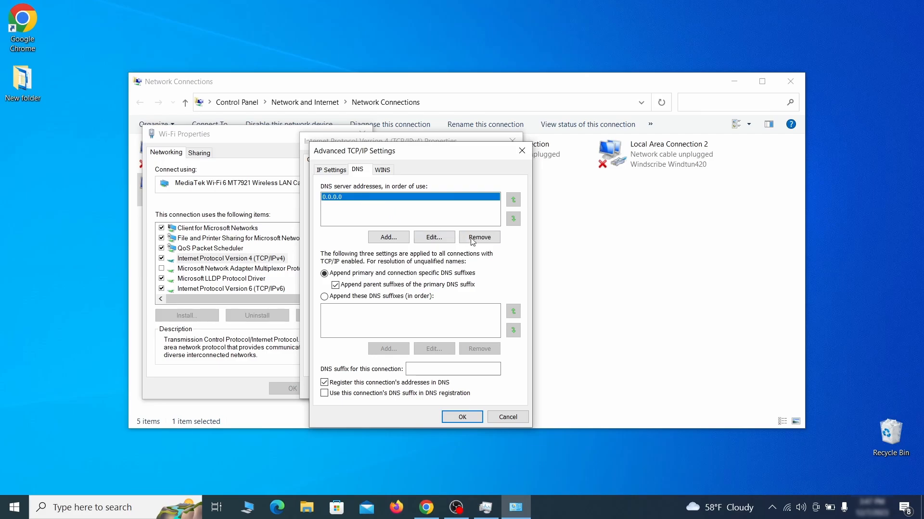
left_click(489, 242)
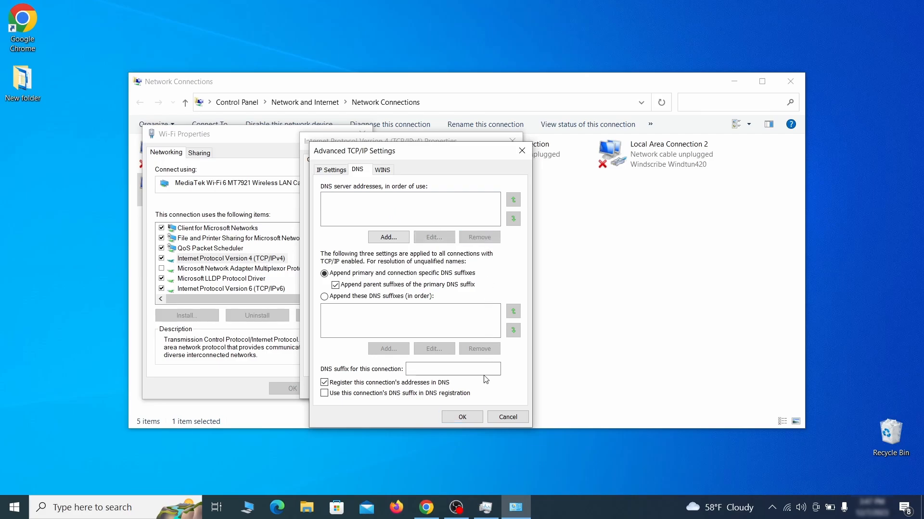
left_click(464, 418)
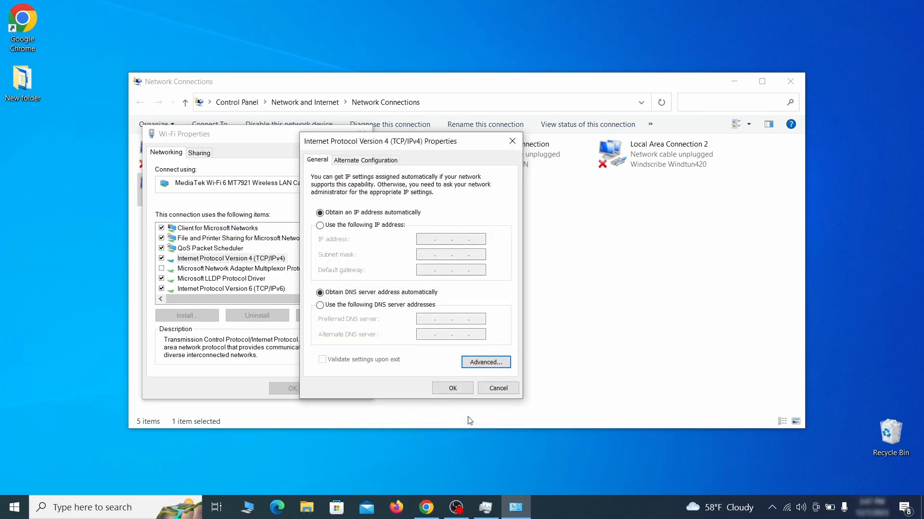
left_click(451, 388)
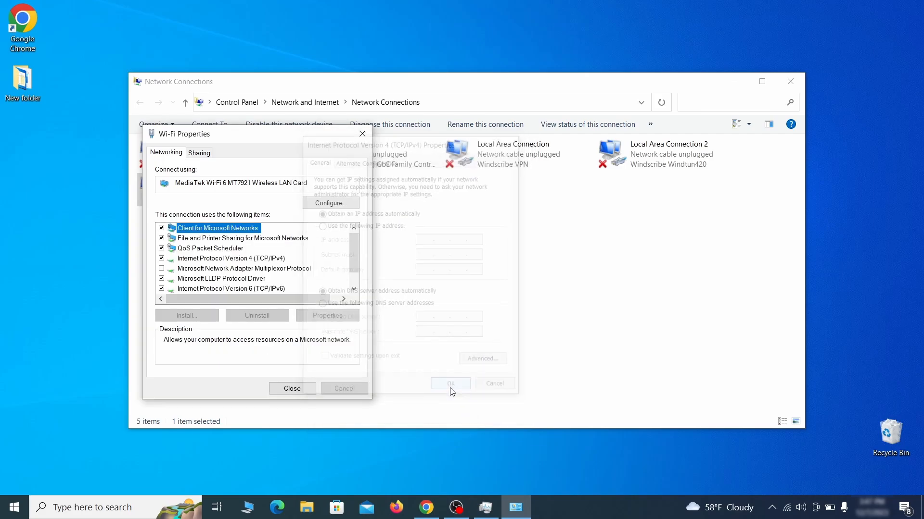
left_click(292, 389)
key("alt+F4")
- Open the file C:\Windows\System32\drivers\etc\hosts in Notepad
key("super")
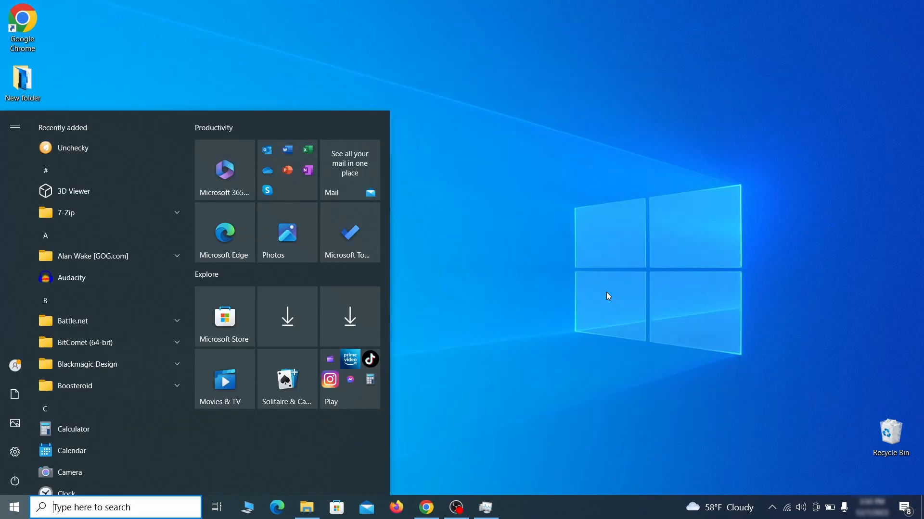
type("C:\\Windows\\System32\\drivers\\etc\\hosts")
key("Return")
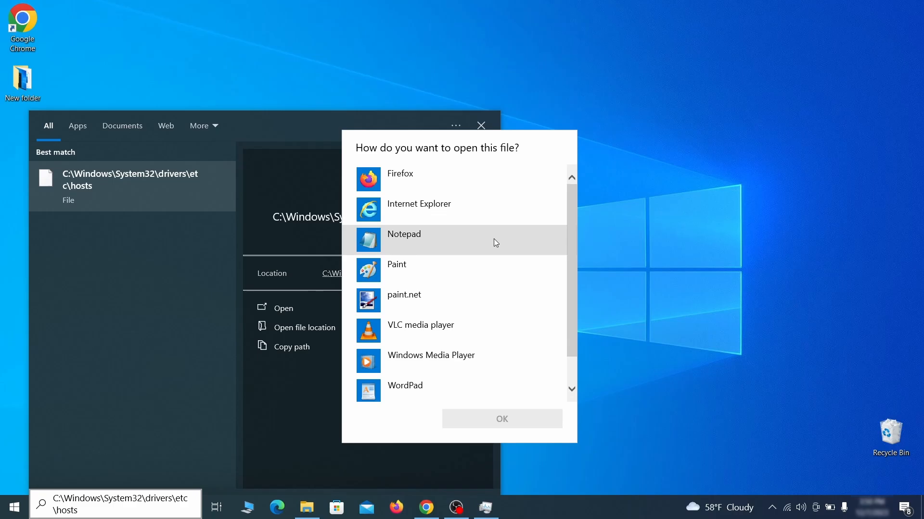
double_click(495, 243)
- Select and delete all 0.0.0.0 entries below the localhost lines in the hosts file
scroll(522, 229, "down", 3)
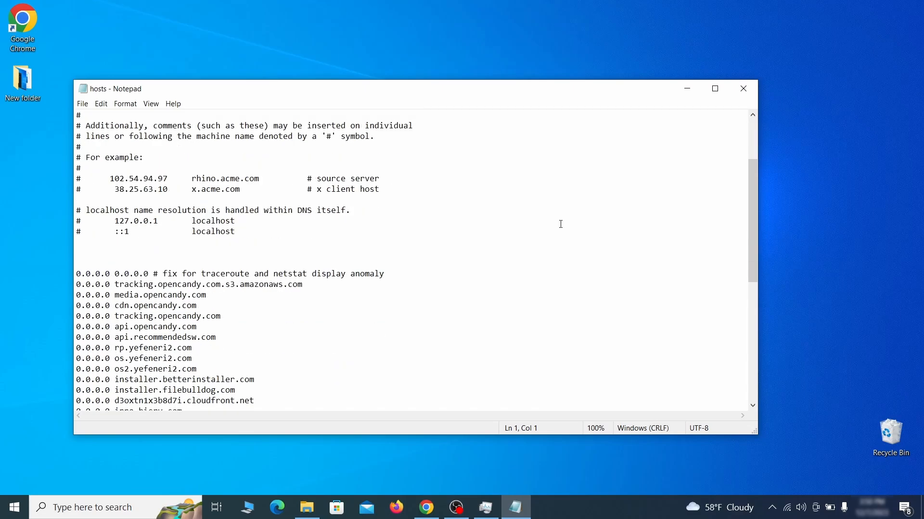
left_click(83, 276)
left_click_drag(78, 275, 234, 388)
left_click(88, 260)
scroll(248, 325, "down", 1)
scroll(264, 317, "down", 8)
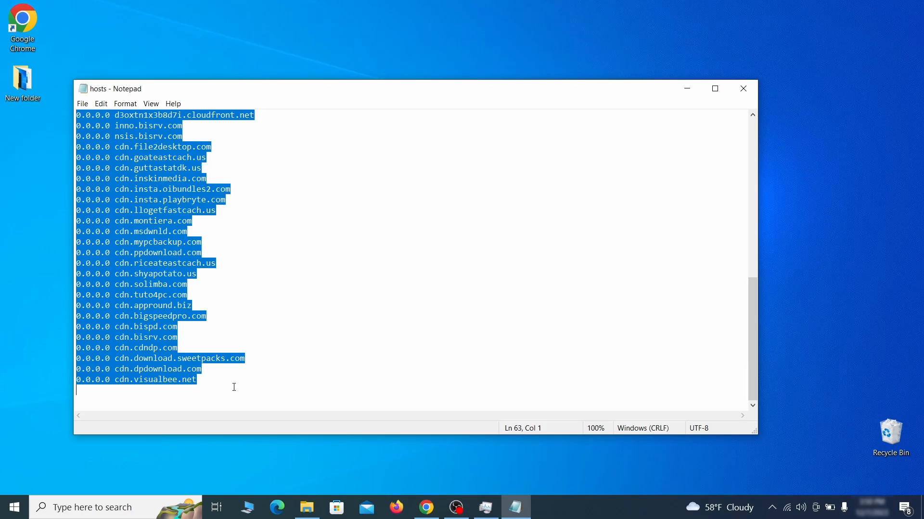
key("Delete")
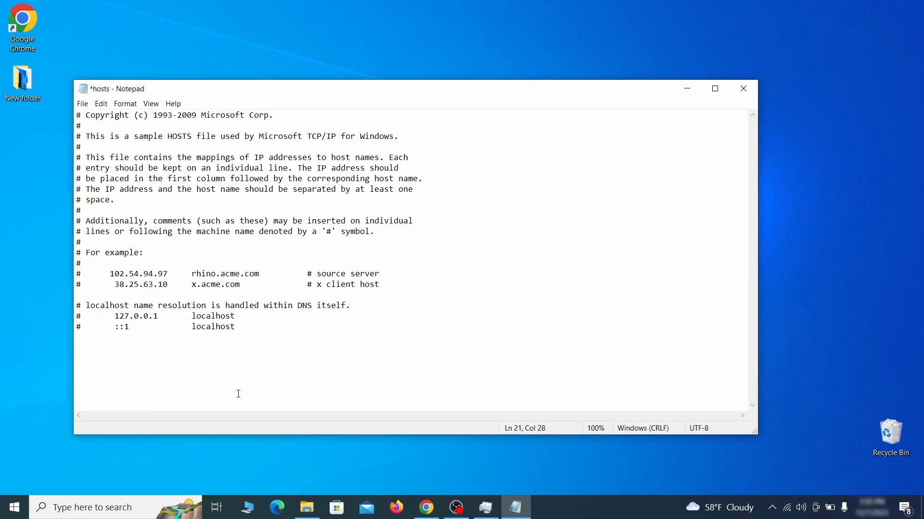
- Save the hosts file and close Notepad
left_click(82, 103)
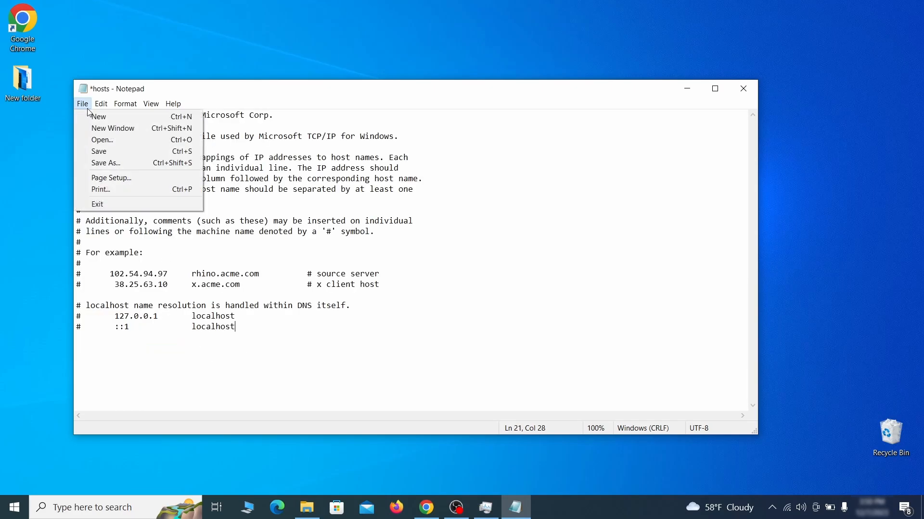
left_click(119, 150)
left_click(750, 88)
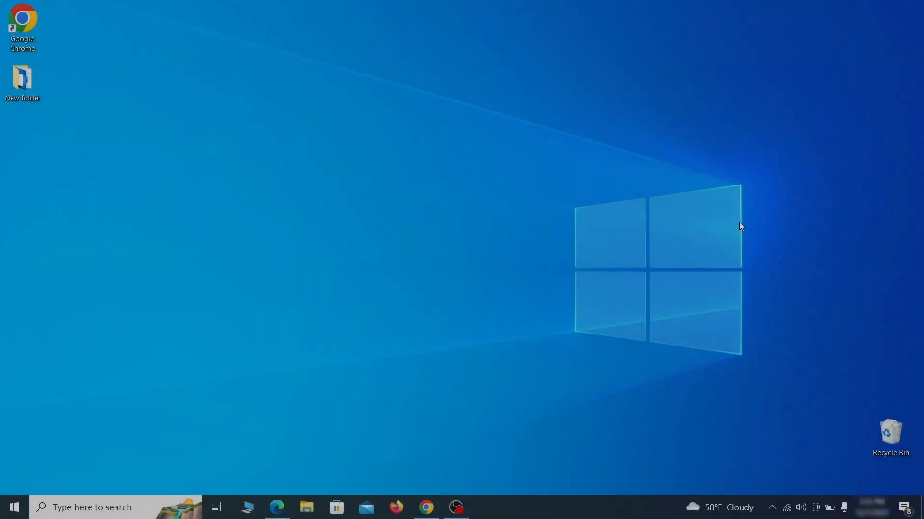
- Open Startup Apps settings and turn off Example Malware App at startup
key("super")
type("startup")
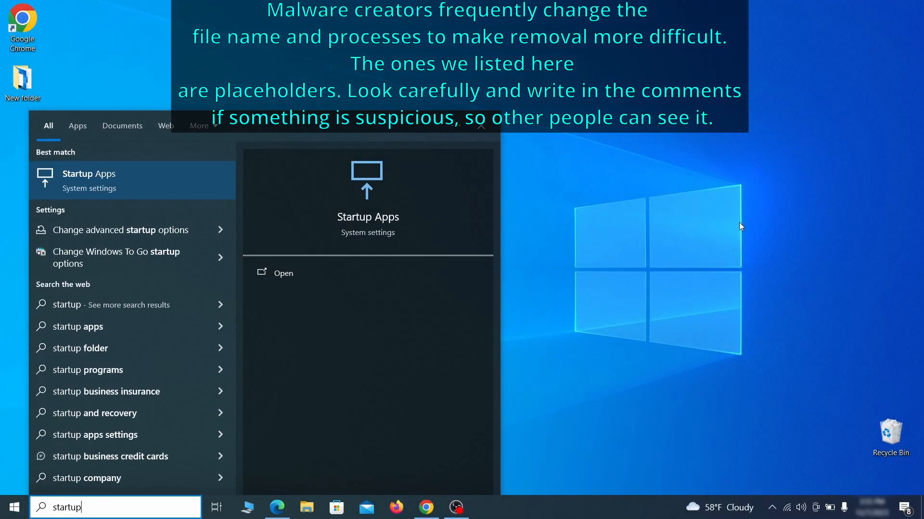
type(" apps")
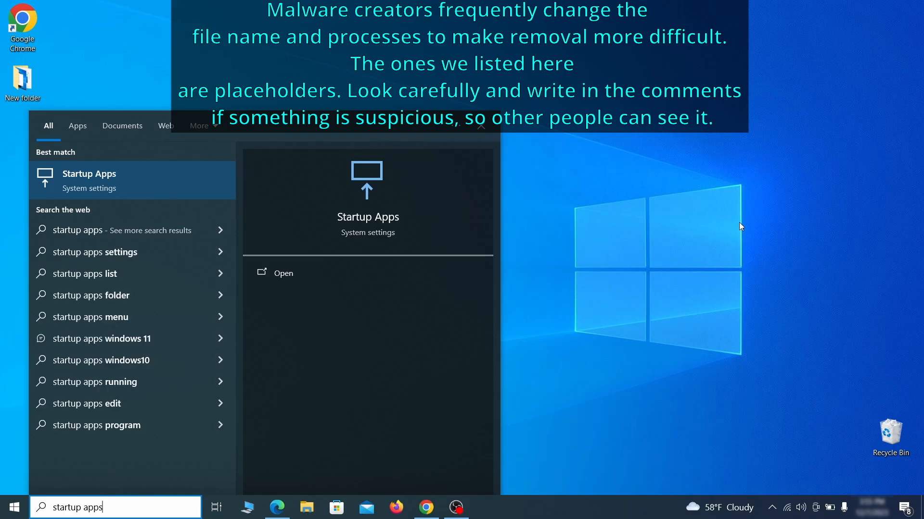
key("Return")
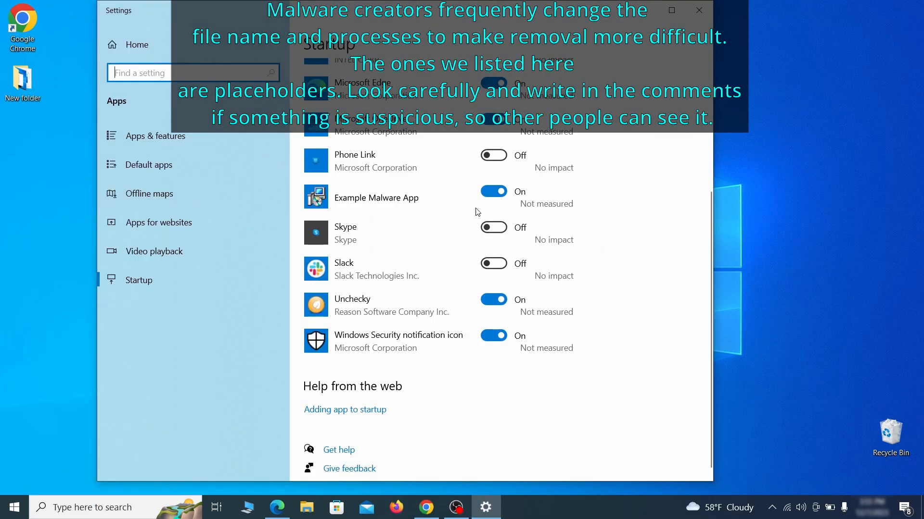
left_click(495, 200)
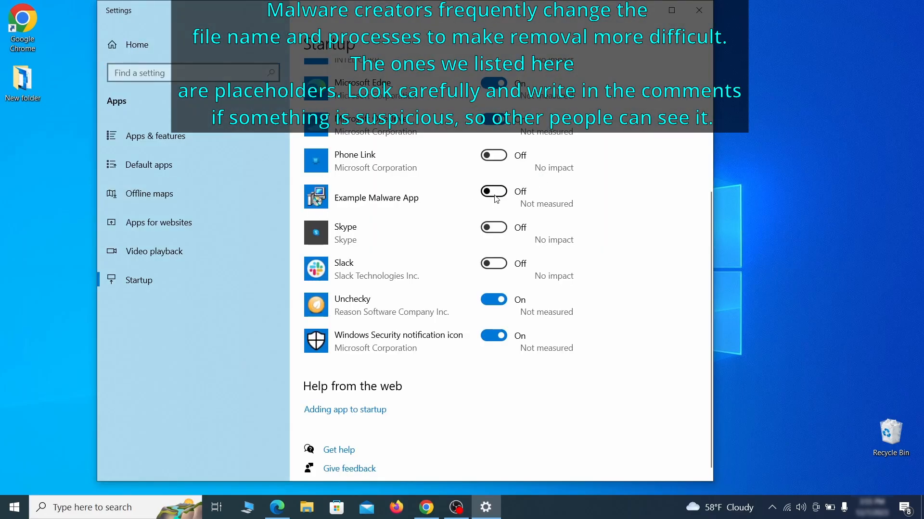
- Close Settings, open Task Scheduler and show the Task Scheduler Library
left_click(705, 11)
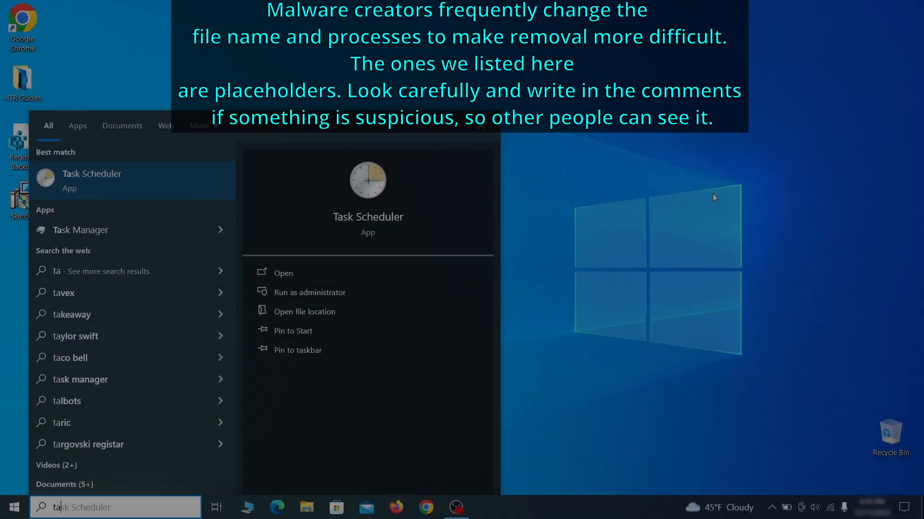
type("sk schedu")
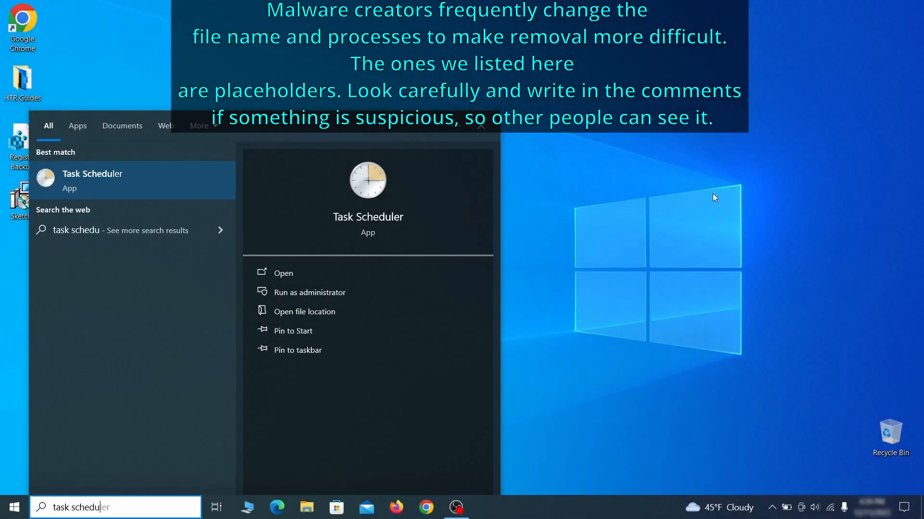
key("Return")
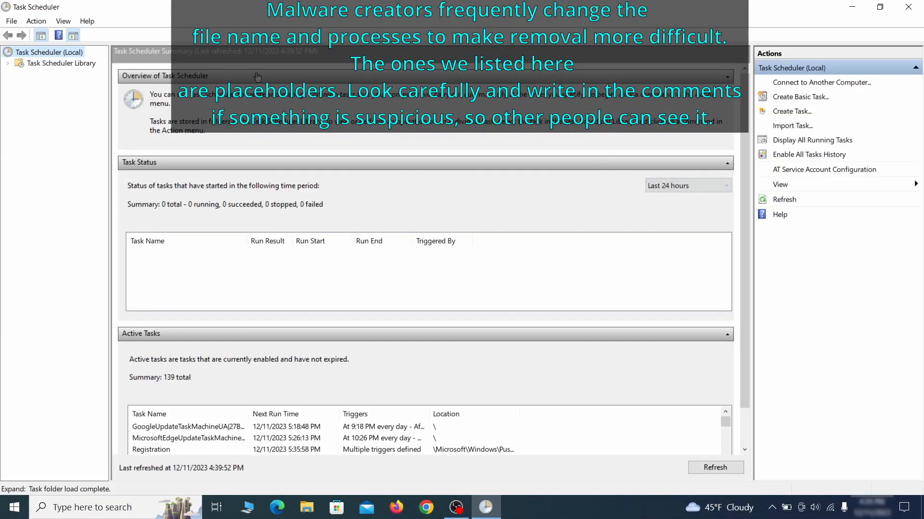
left_click(79, 64)
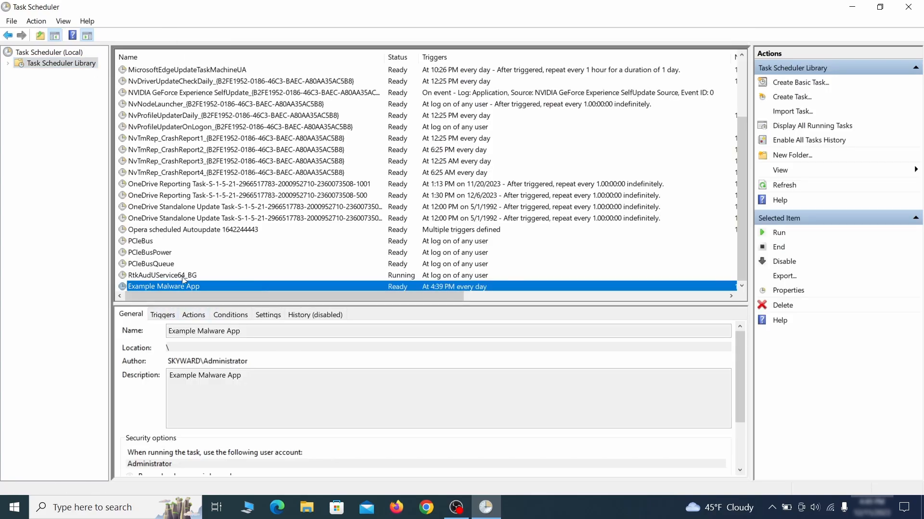
- Inspect the Example Malware App task's properties, checking its triggers and actions
right_click(266, 288)
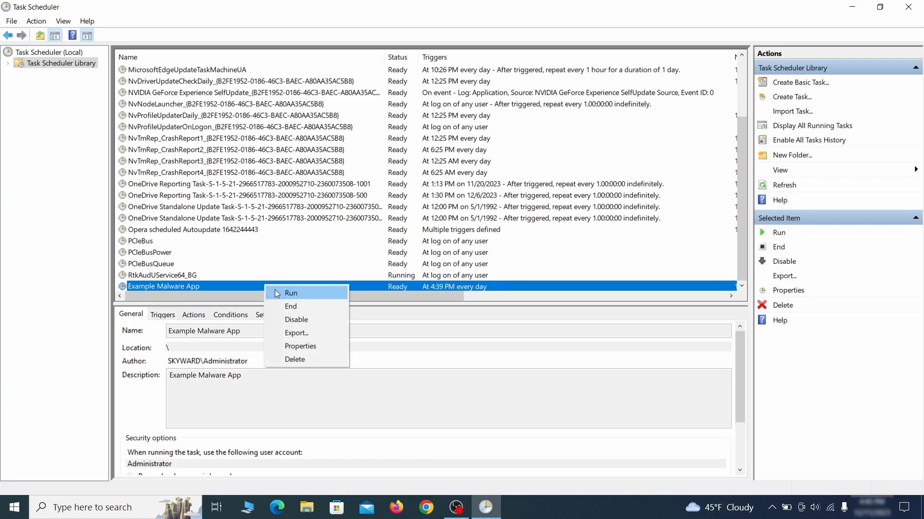
left_click(304, 348)
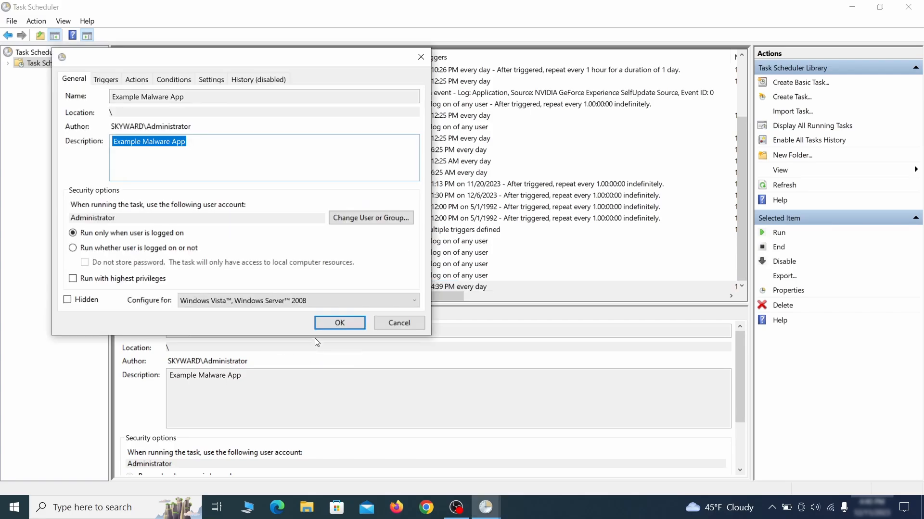
left_click(106, 80)
left_click(139, 80)
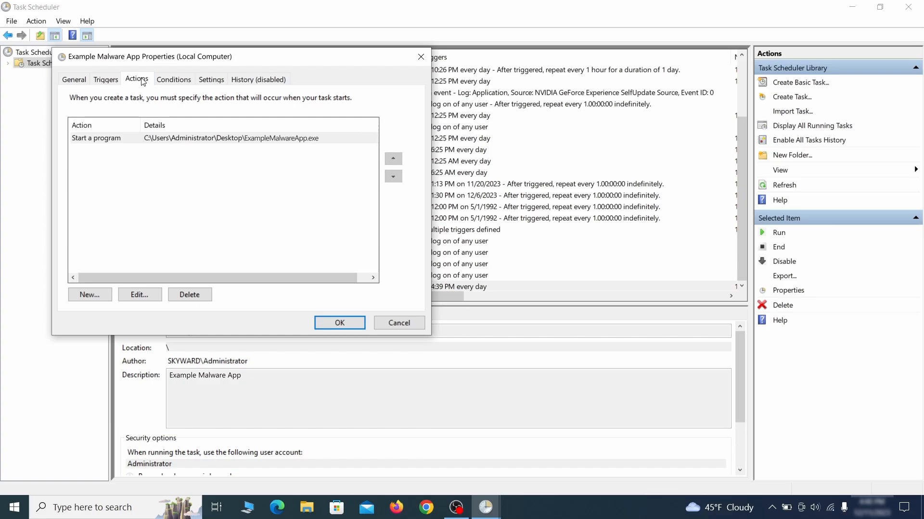
key("Escape")
- Delete the Example Malware App scheduled task
right_click(297, 285)
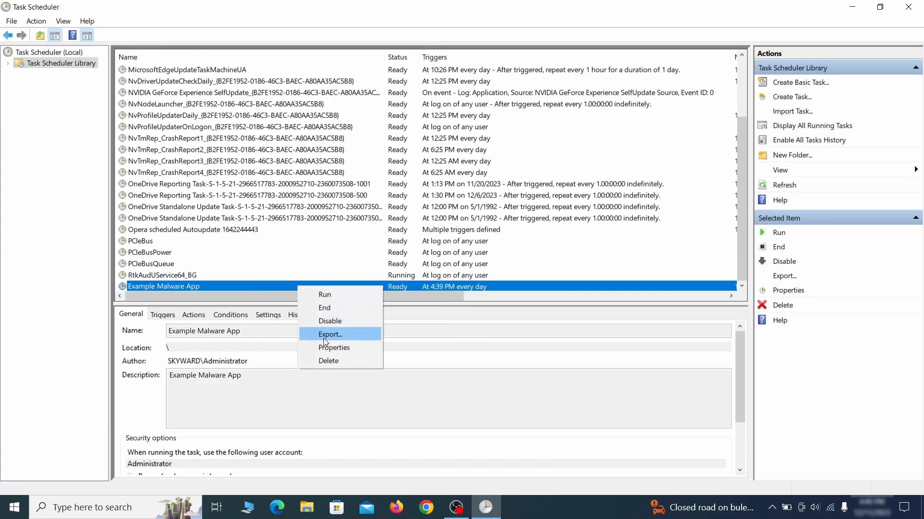
left_click(329, 360)
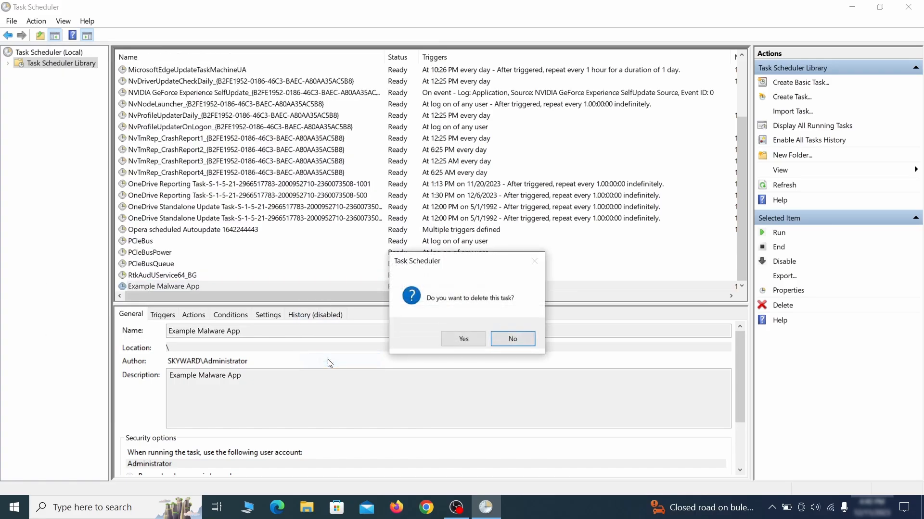
left_click(463, 340)
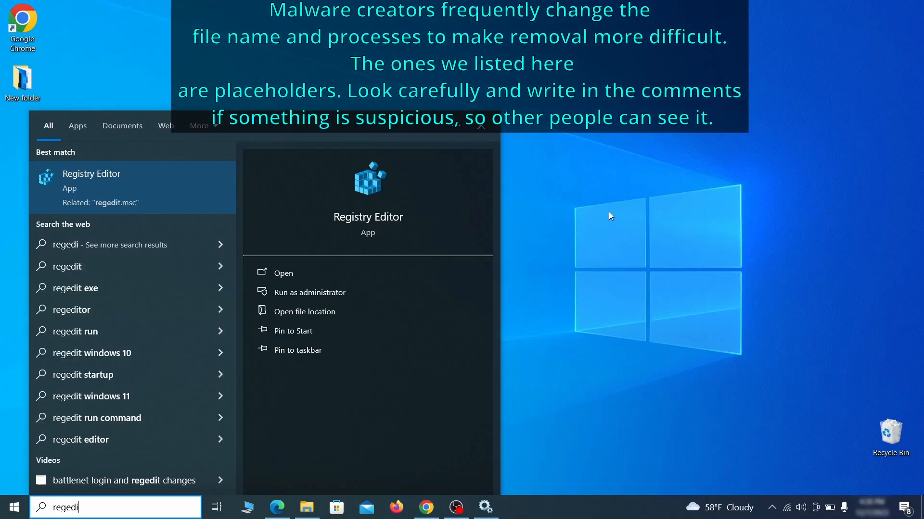
- Open Registry Editor as administrator and export a registry backup named Registry Backup 1 to the Desktop
type("t")
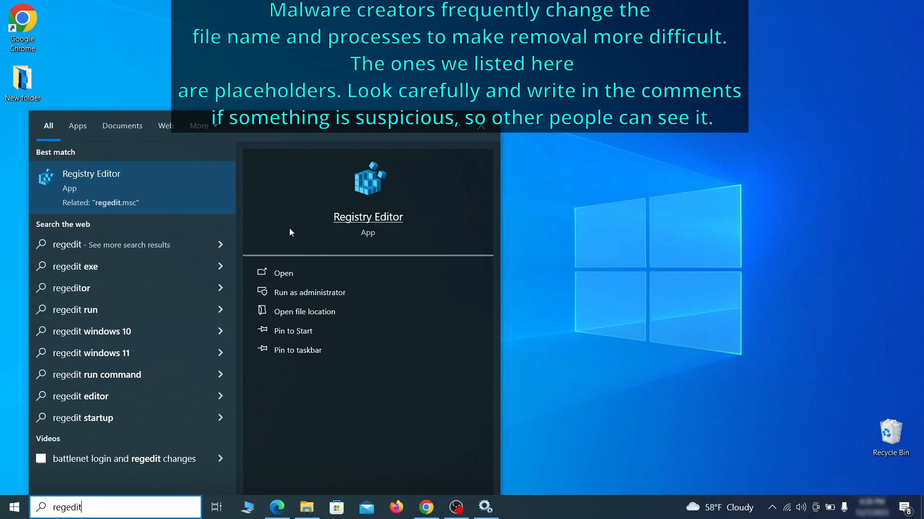
right_click(172, 179)
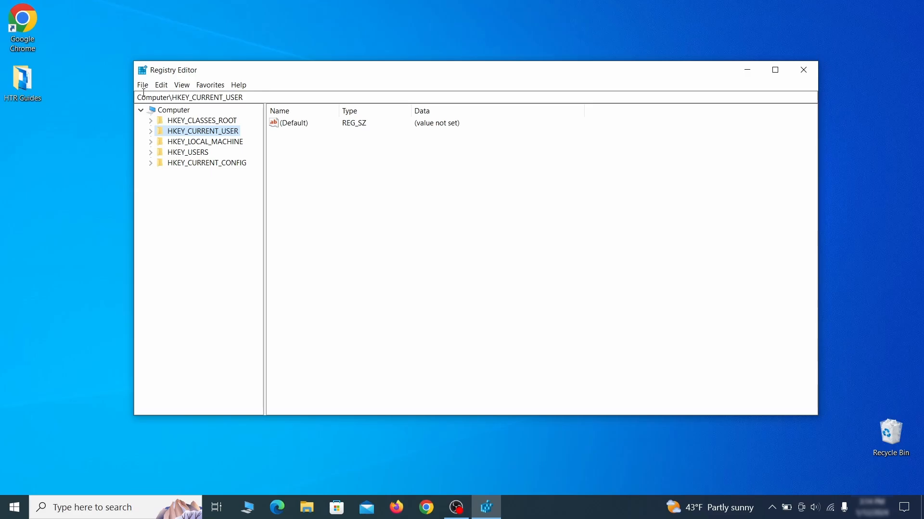
left_click(143, 86)
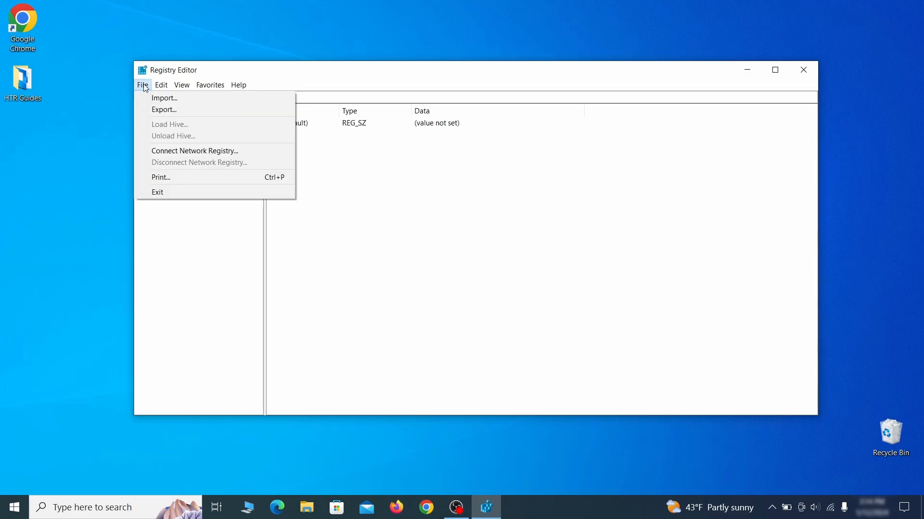
left_click(222, 110)
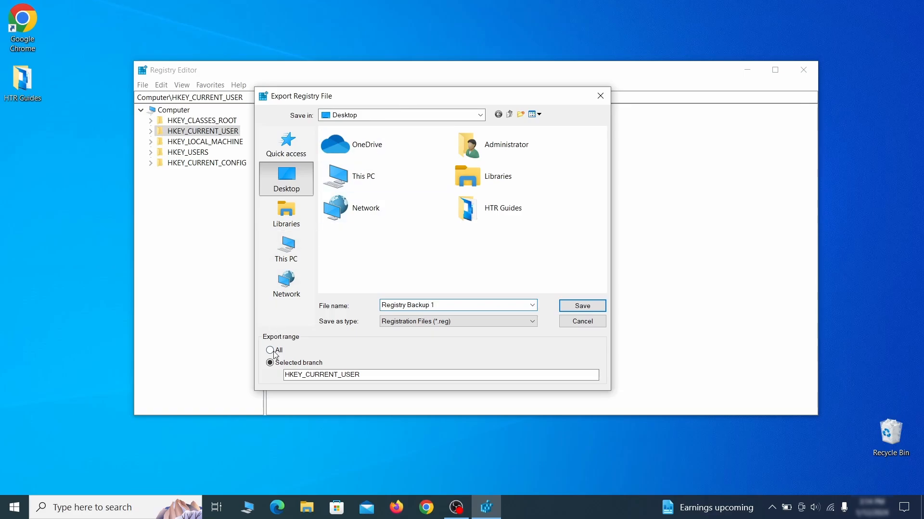
key("Return")
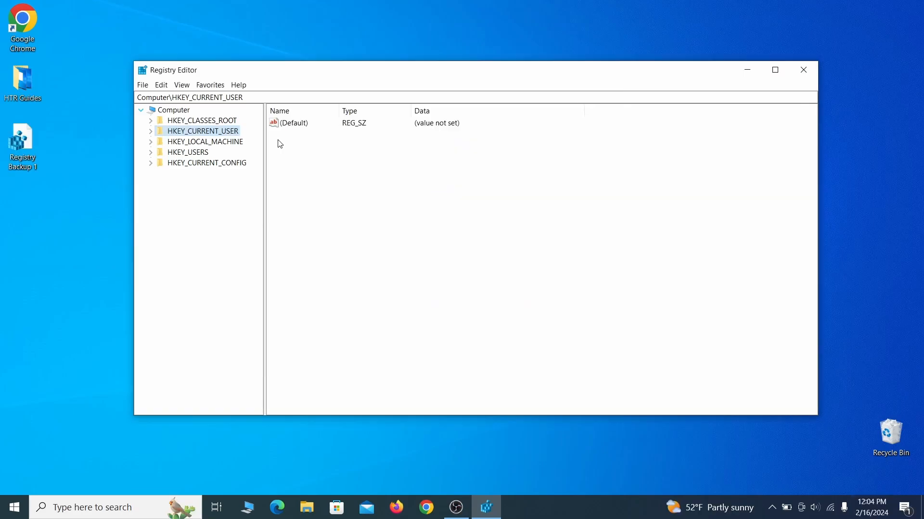
- Open the registry import dialog and point to the Registry Backup 1 file on the Desktop
left_click(142, 85)
left_click(202, 104)
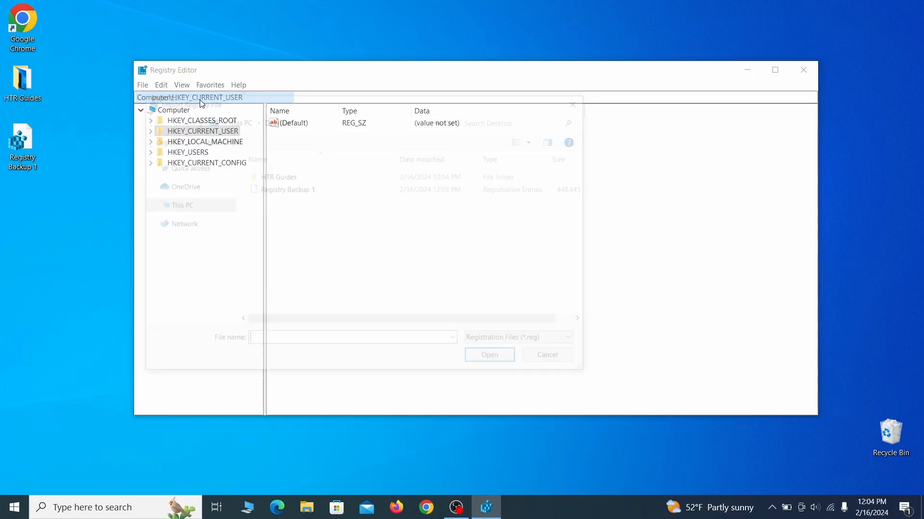
left_click(321, 194)
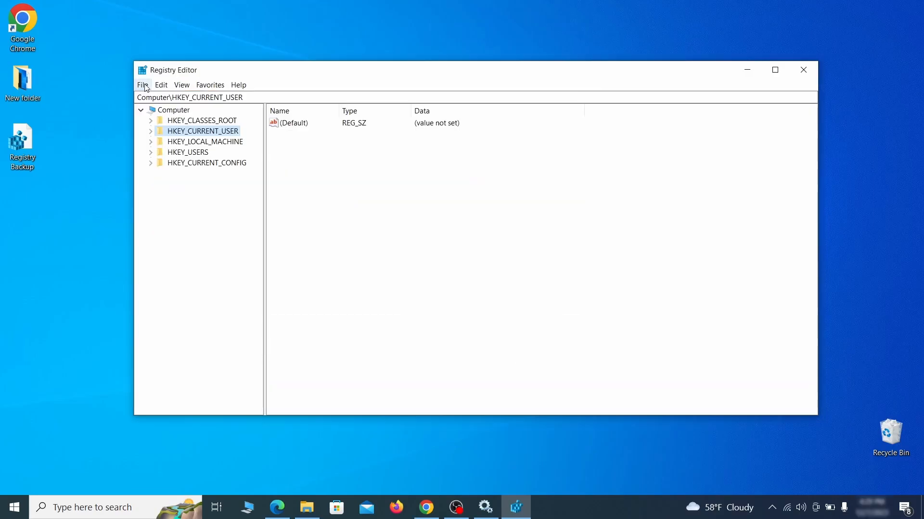
- Search the registry for Example Malware App across keys, values and data
left_click(143, 85)
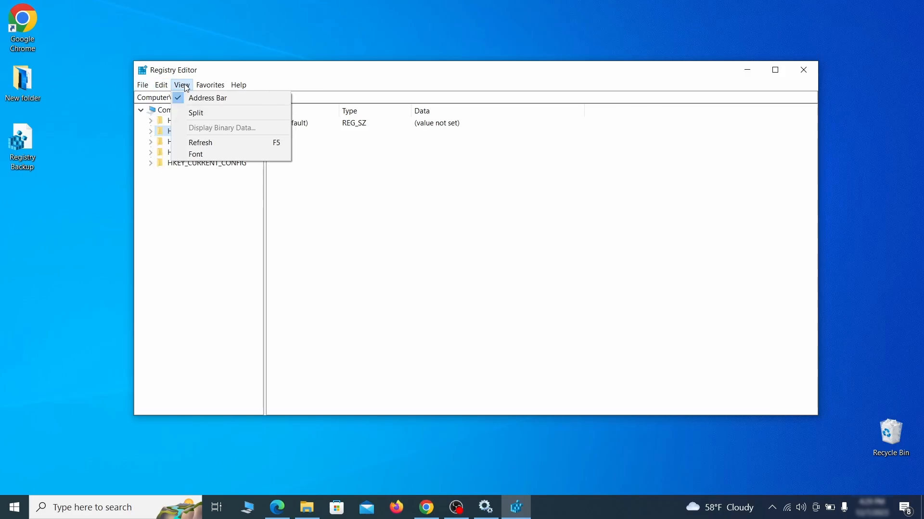
mouse_move(165, 87)
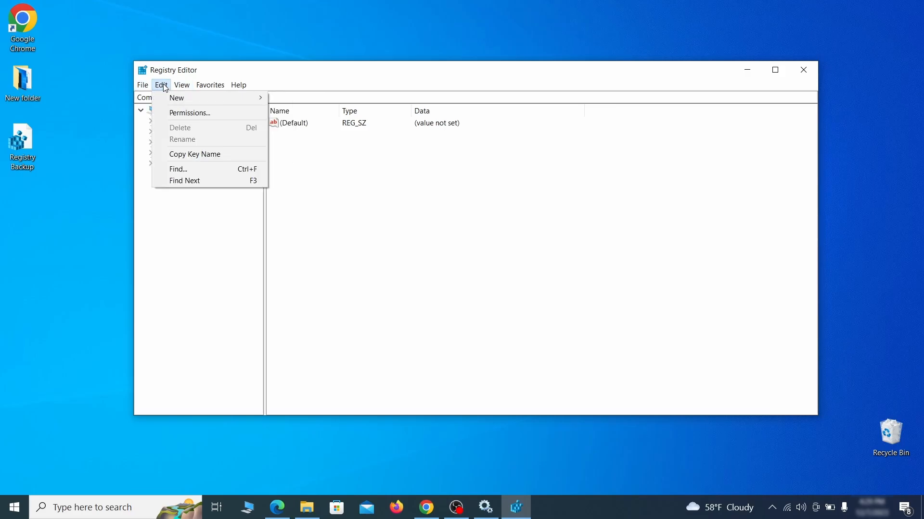
left_click(200, 170)
type("Exa")
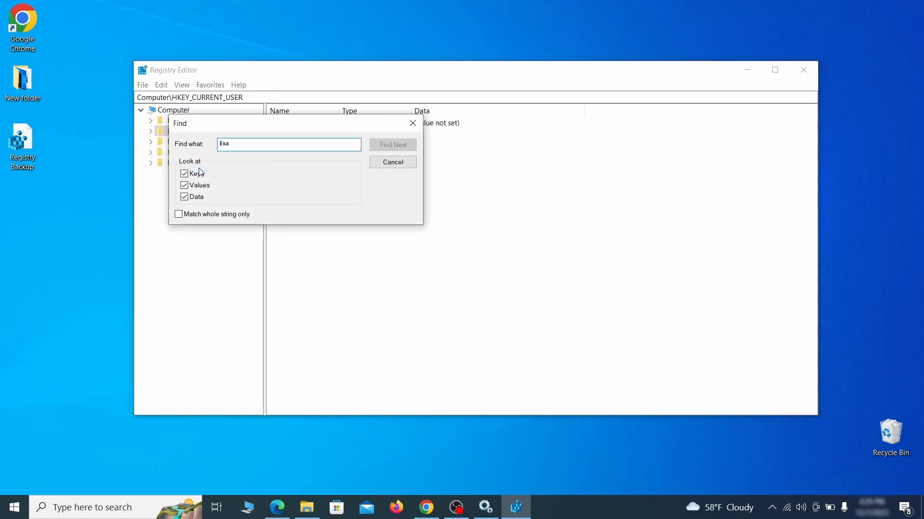
type("mple Malware")
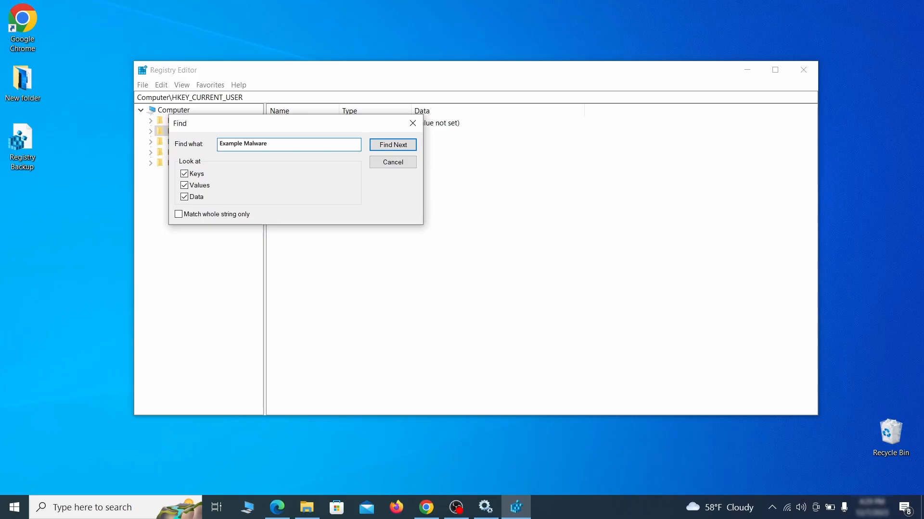
type(" App")
left_click(402, 145)
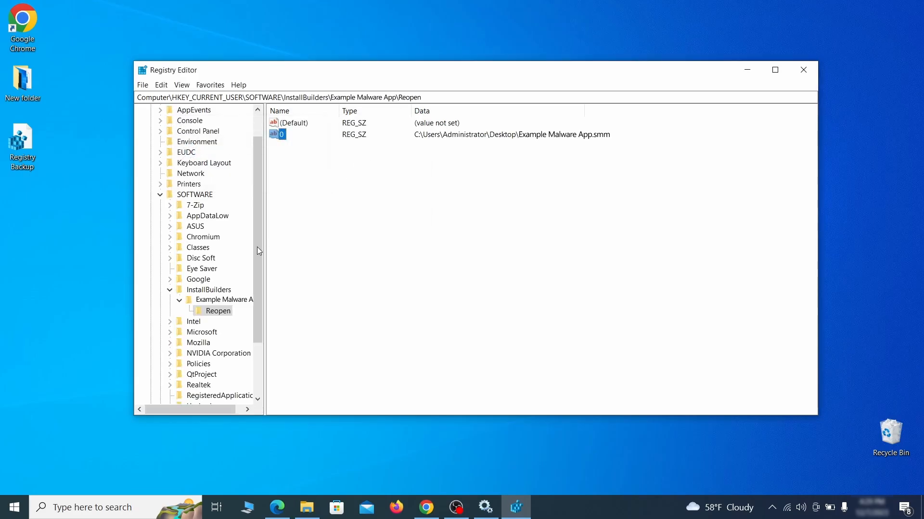
- Select the found Reopen key under Example Malware App and open its context menu
left_click(225, 313)
right_click(225, 315)
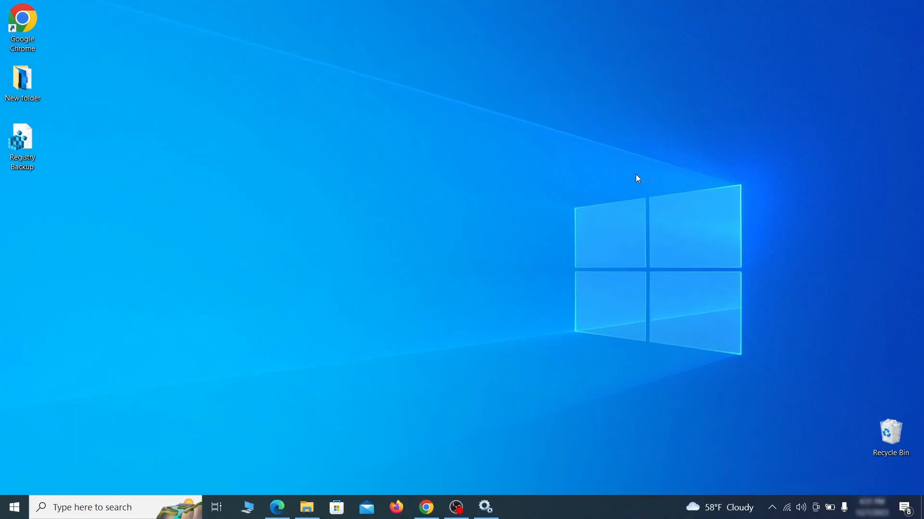
- Run the Malicious Software Removal Tool (MRT) from the Run dialog with a full scan and finish it
key("super+r")
key("BackSpace")
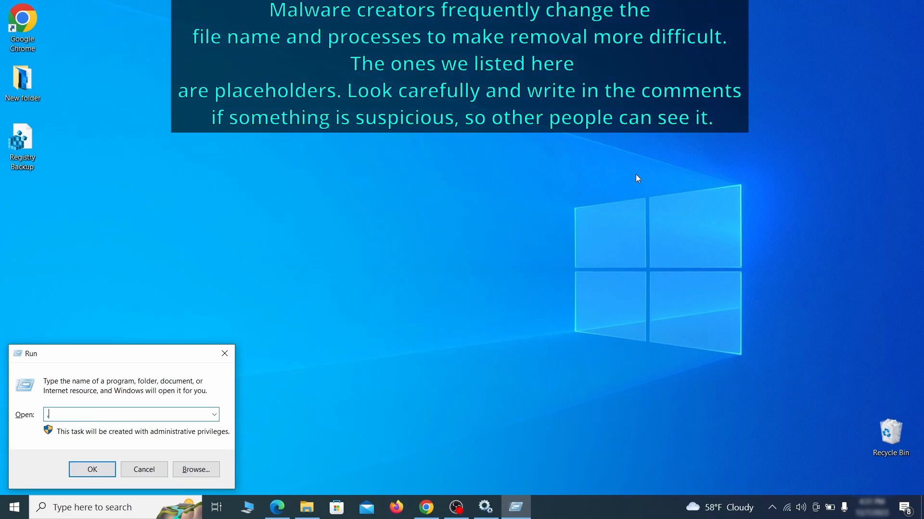
type("M")
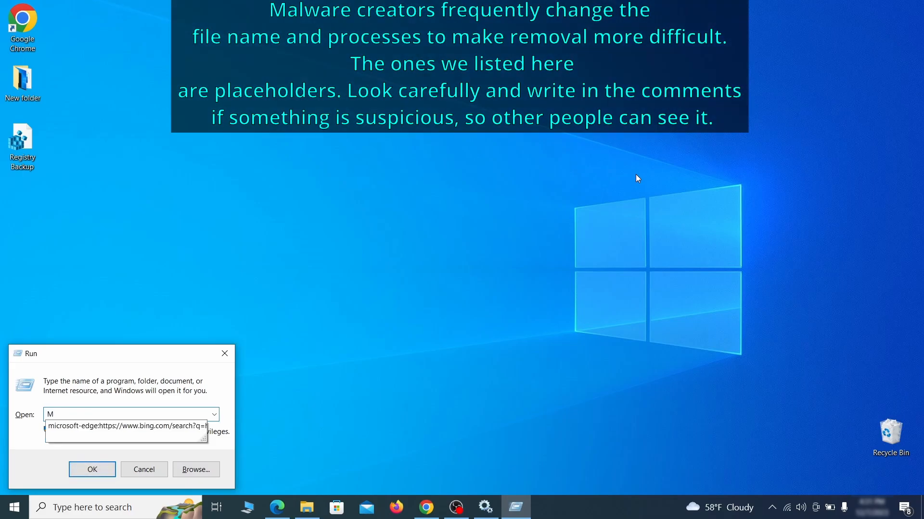
type("RT")
key("Return")
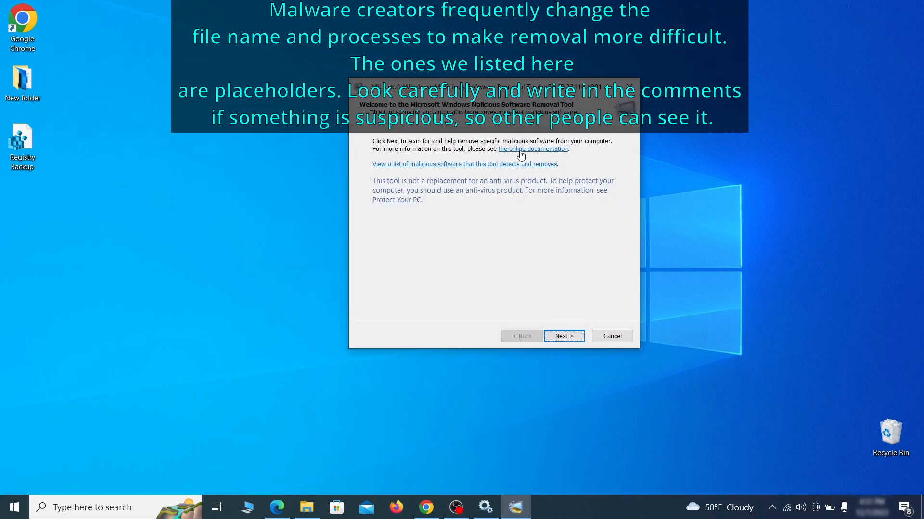
left_click(575, 338)
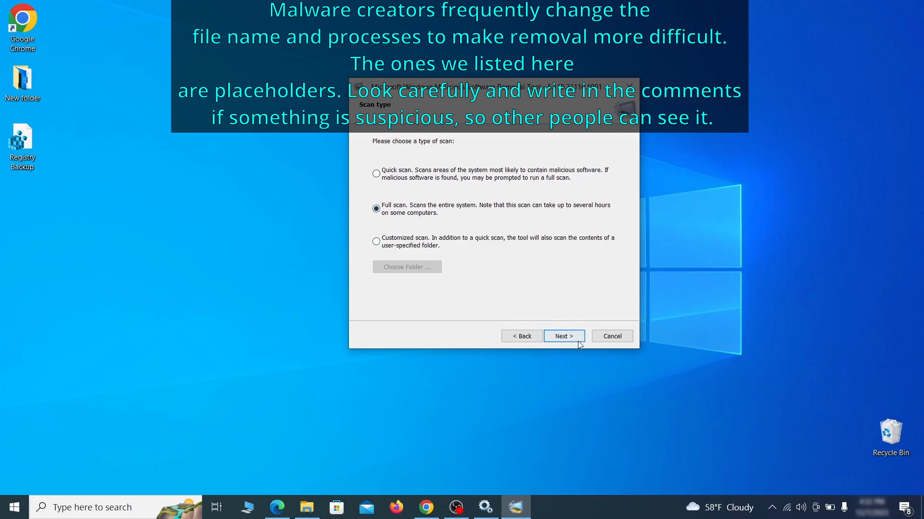
left_click(576, 340)
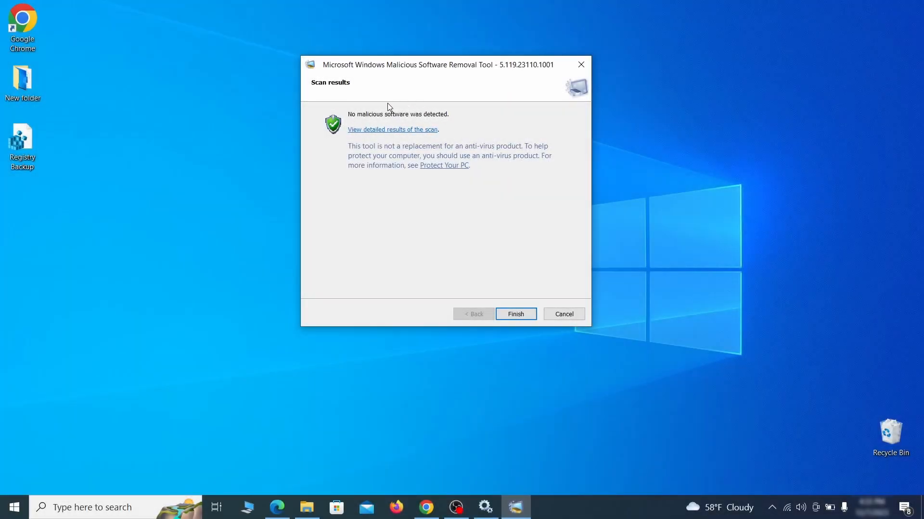
left_click(516, 314)
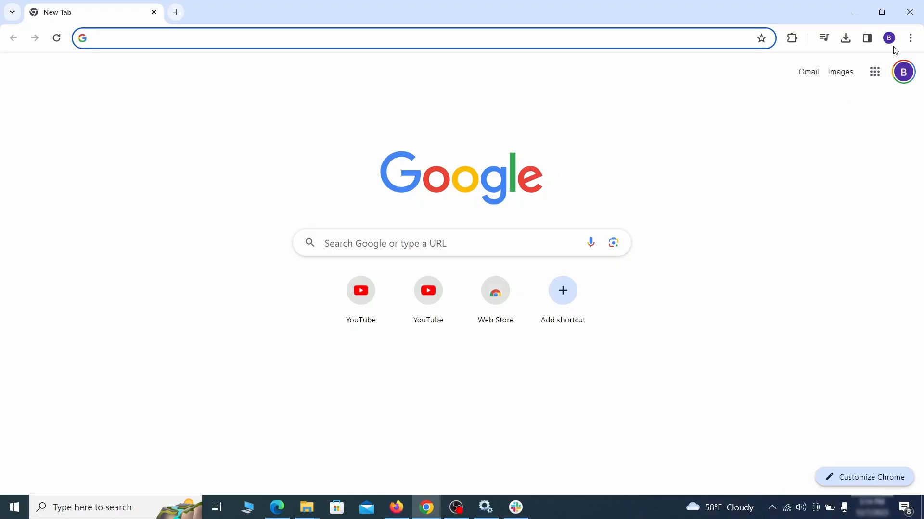
- Open Chrome's extensions page, then disable and remove the Add to Zola Button extension
left_click(911, 38)
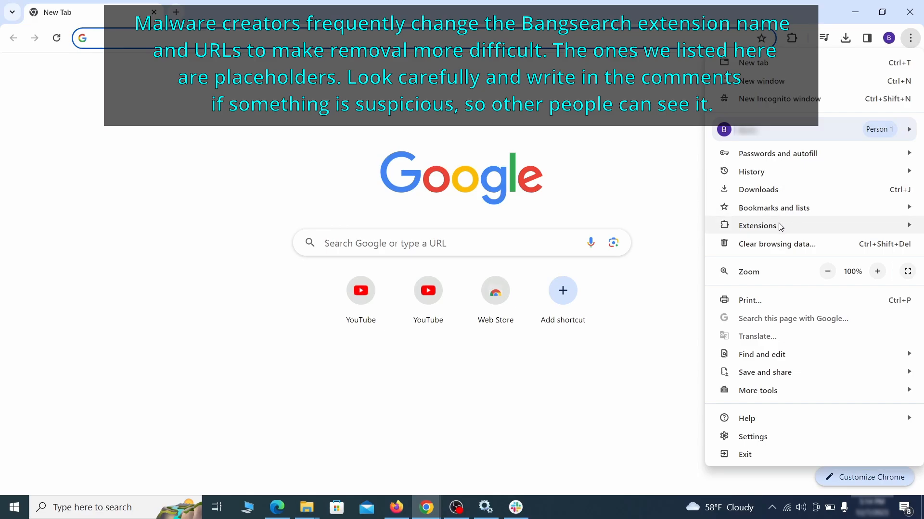
mouse_move(736, 228)
left_click(678, 227)
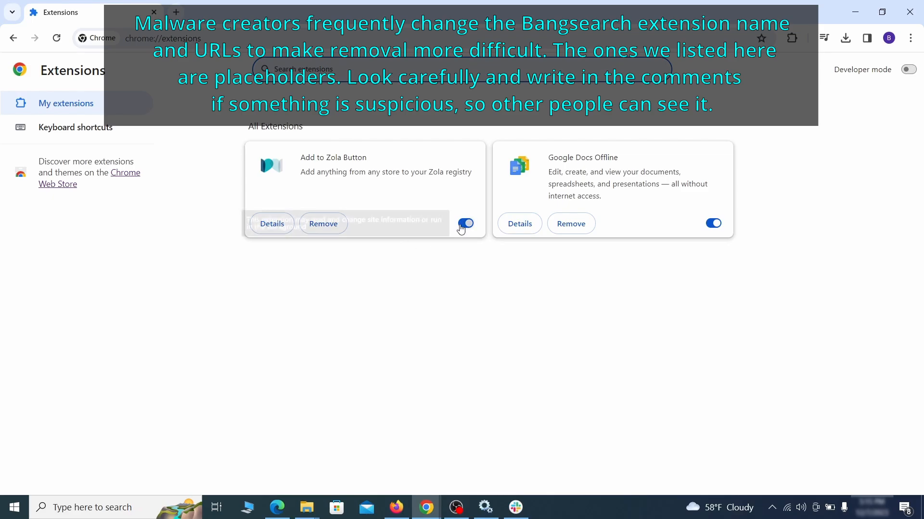
left_click(457, 229)
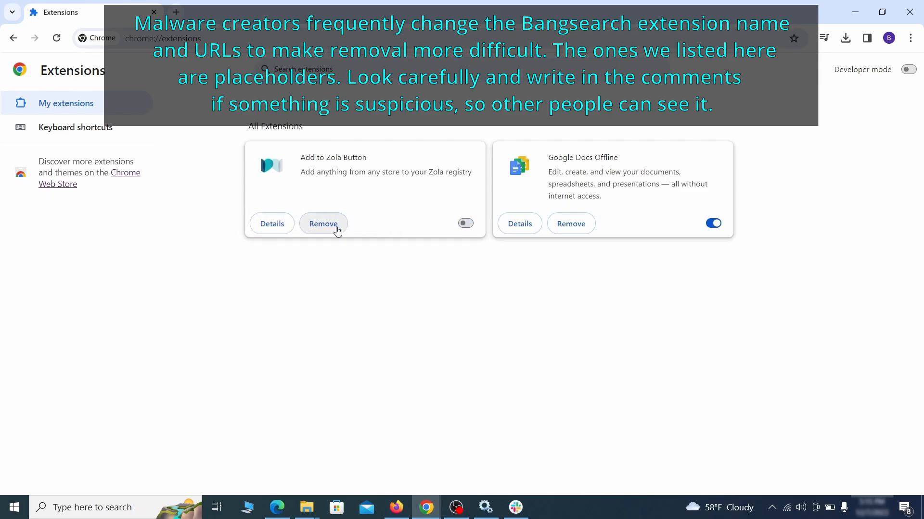
left_click(335, 230)
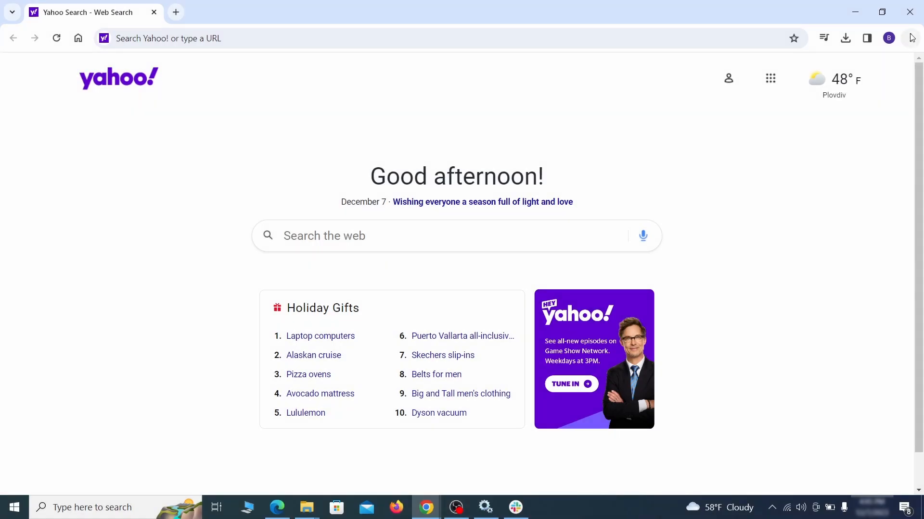
- Open Chrome's Clear browsing data dialog and clear the data, additionally including autofill form data, site settings and hosted app data
left_click(911, 38)
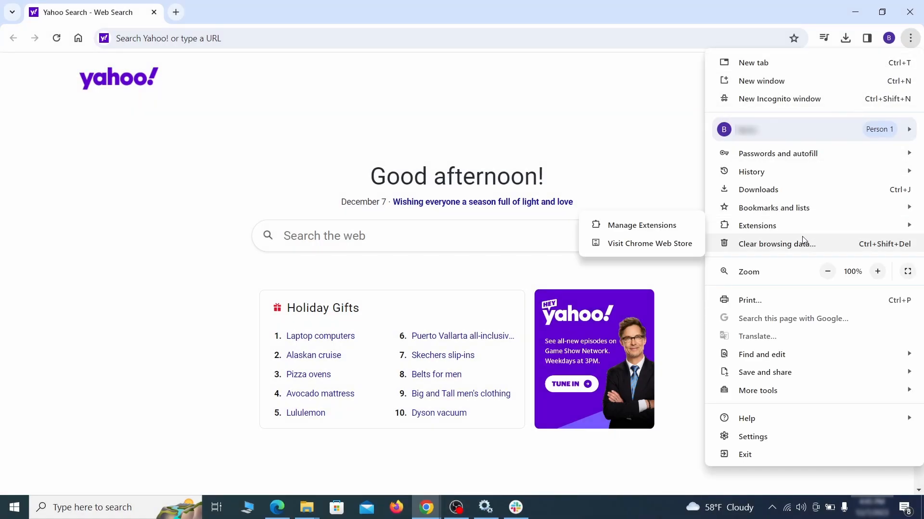
left_click(759, 437)
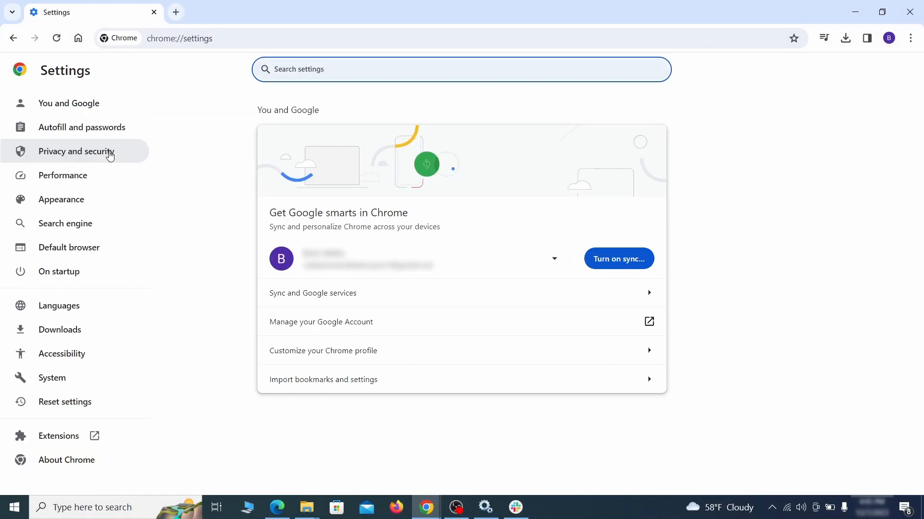
left_click(110, 151)
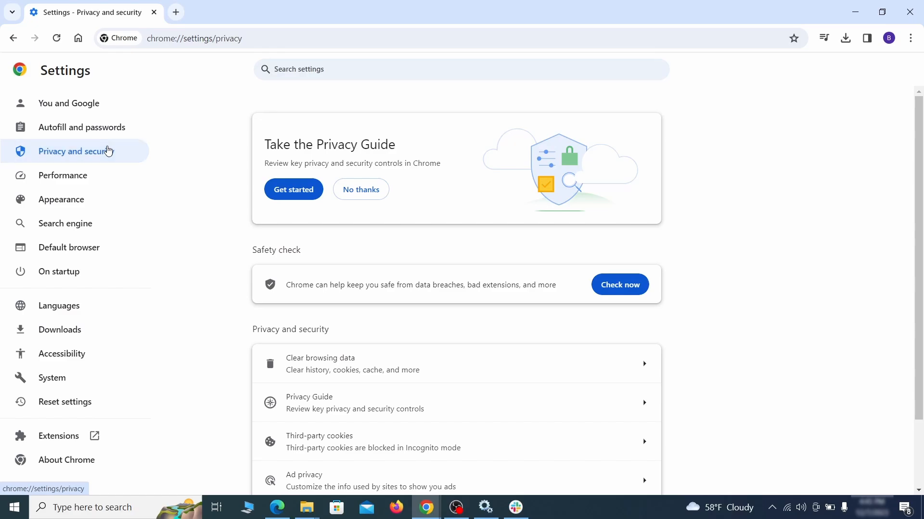
scroll(734, 316, "down", 1)
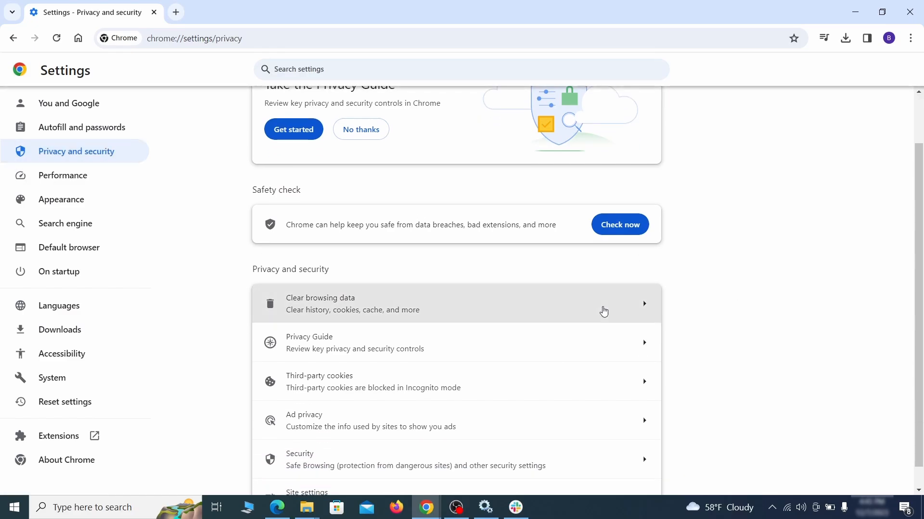
left_click(602, 311)
left_click(423, 173)
left_click(514, 173)
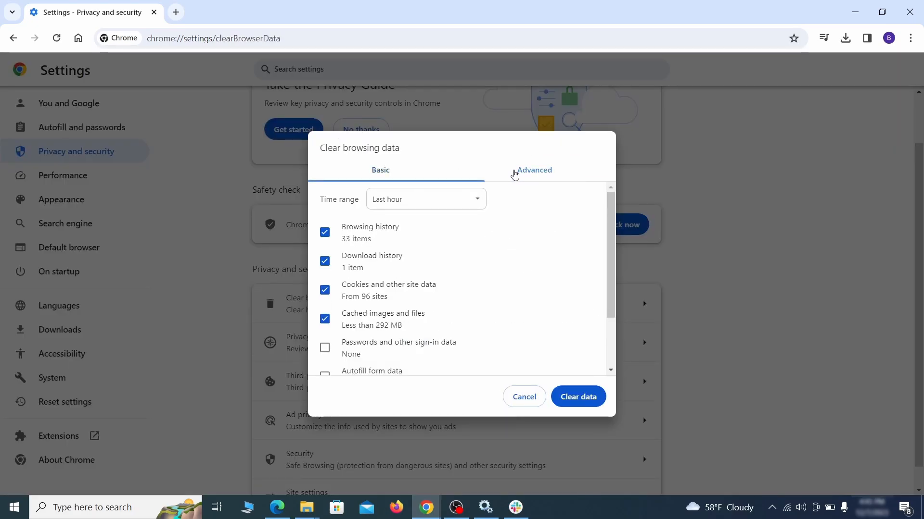
scroll(465, 270, "down", 3)
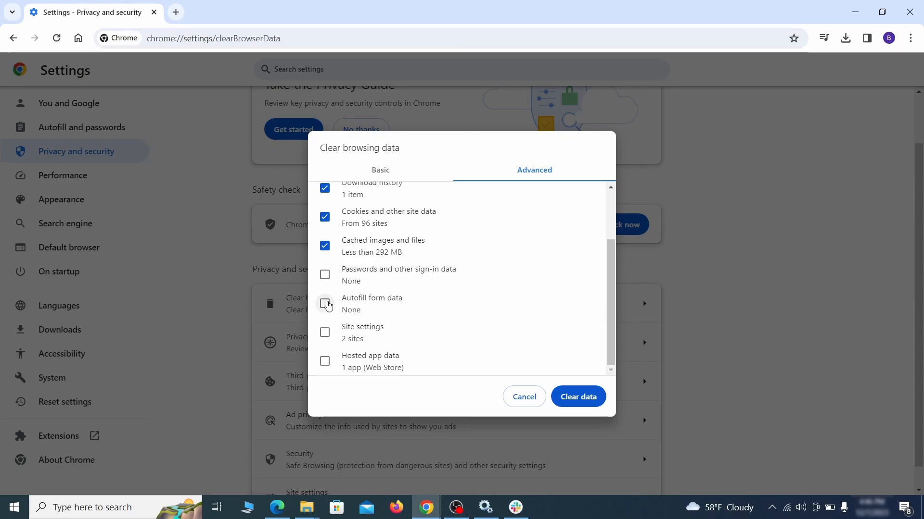
left_click(324, 304)
left_click(325, 333)
left_click(325, 362)
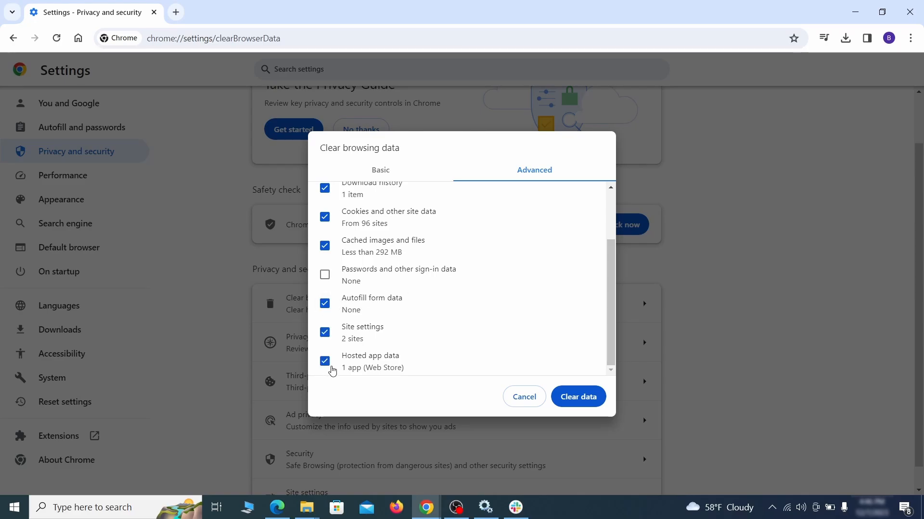
left_click(586, 398)
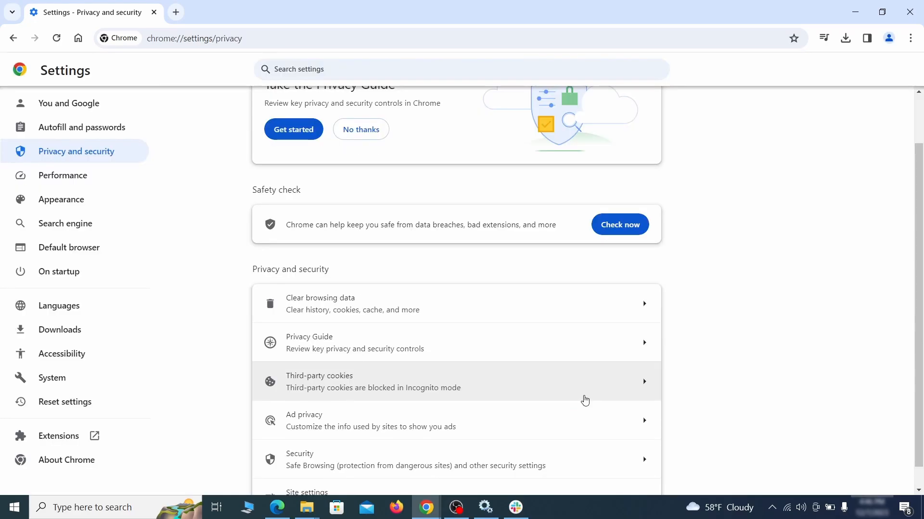
- Review Chrome's site settings permissions, including the location permission page
scroll(693, 316, "down", 1)
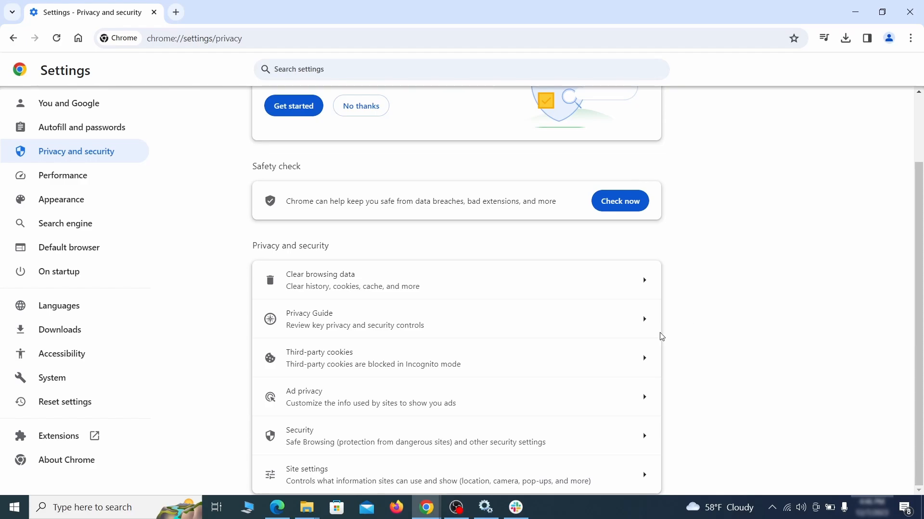
left_click(449, 474)
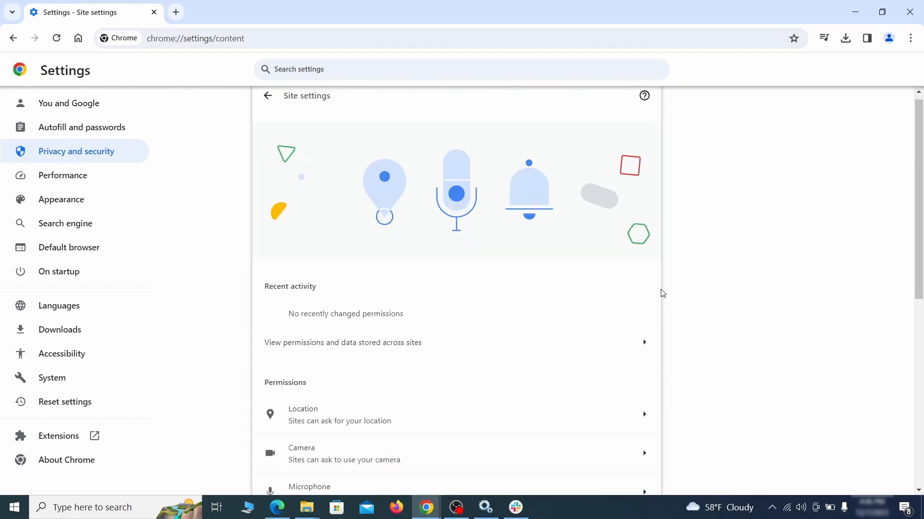
scroll(662, 293, "down", 3)
scroll(659, 250, "down", 1)
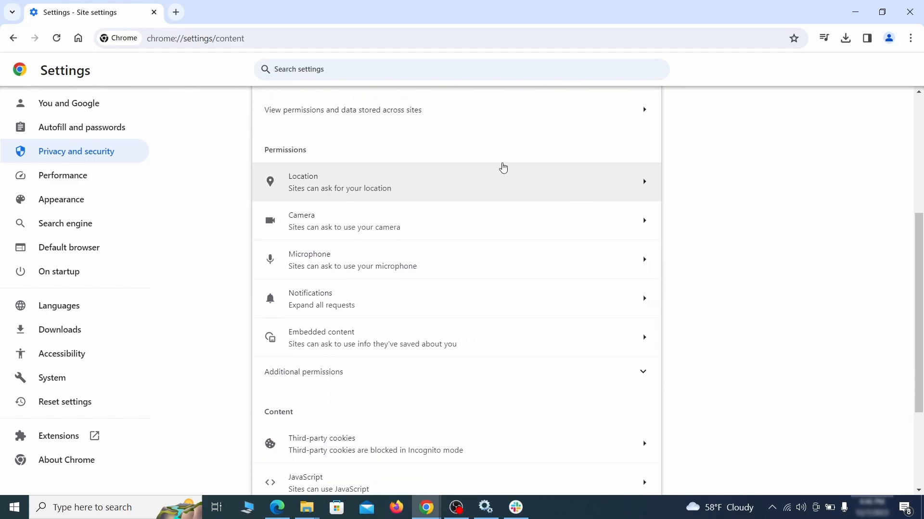
left_click(469, 190)
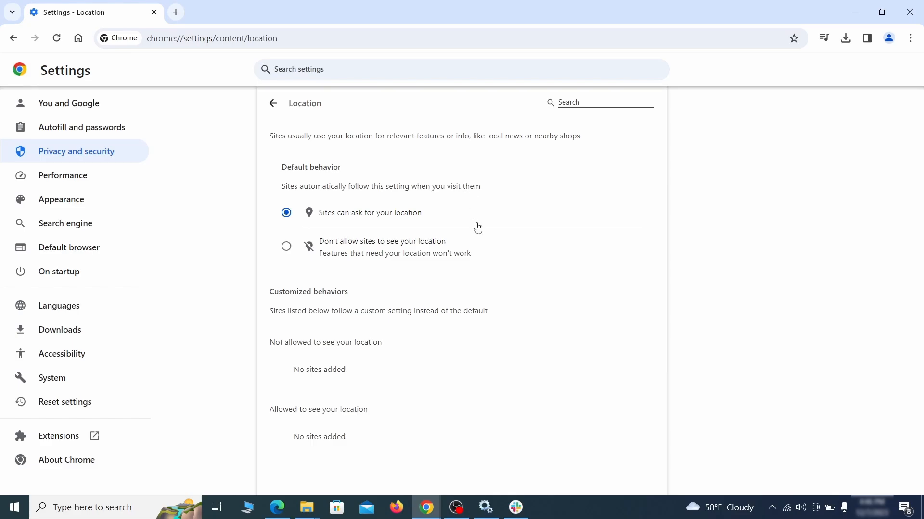
left_click(13, 38)
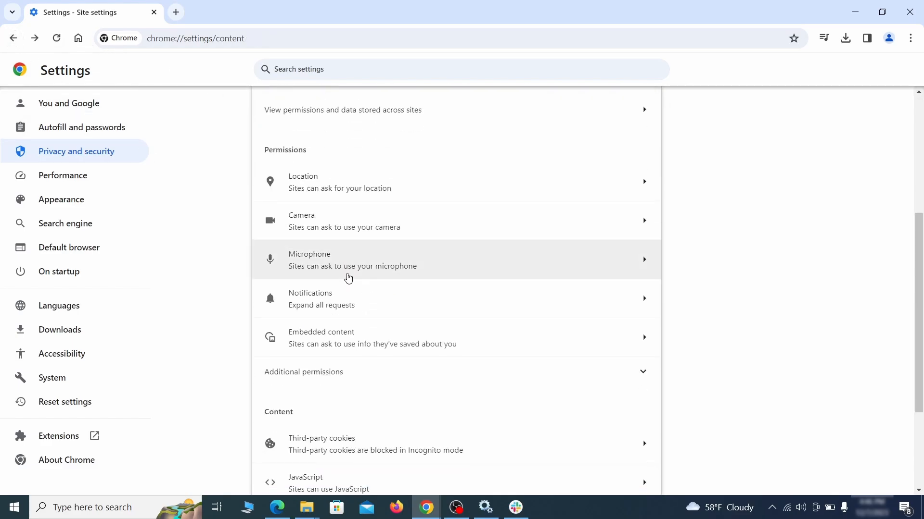
- Remove ExampleRougeURL.com from the sites allowed to send notifications
left_click(365, 226)
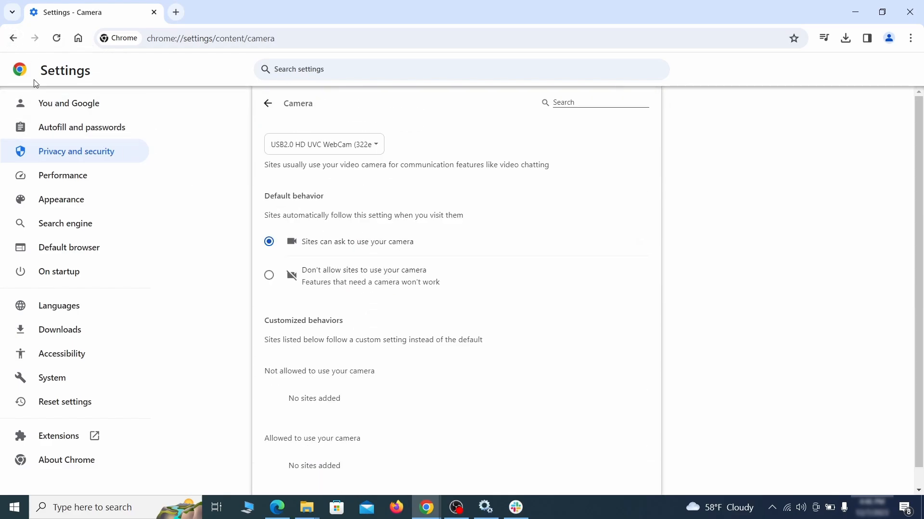
scroll(235, 313, "down", 1)
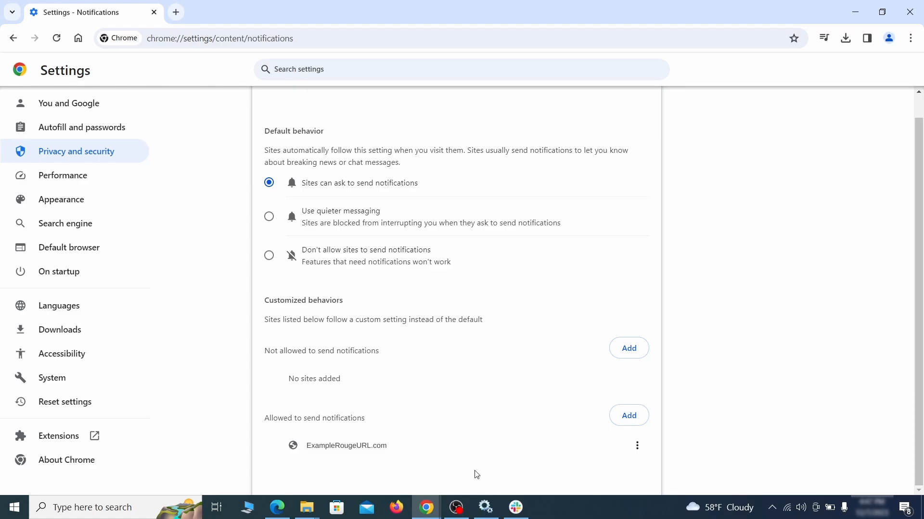
left_click(637, 446)
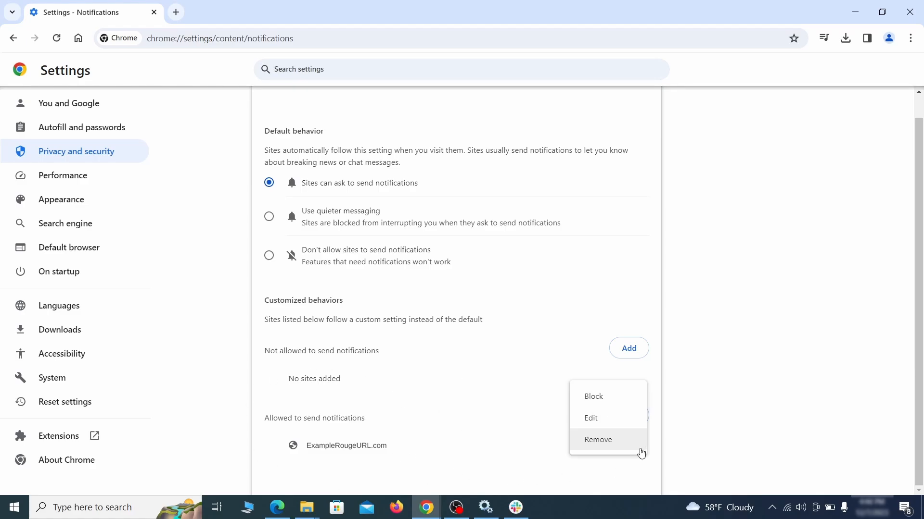
left_click(609, 446)
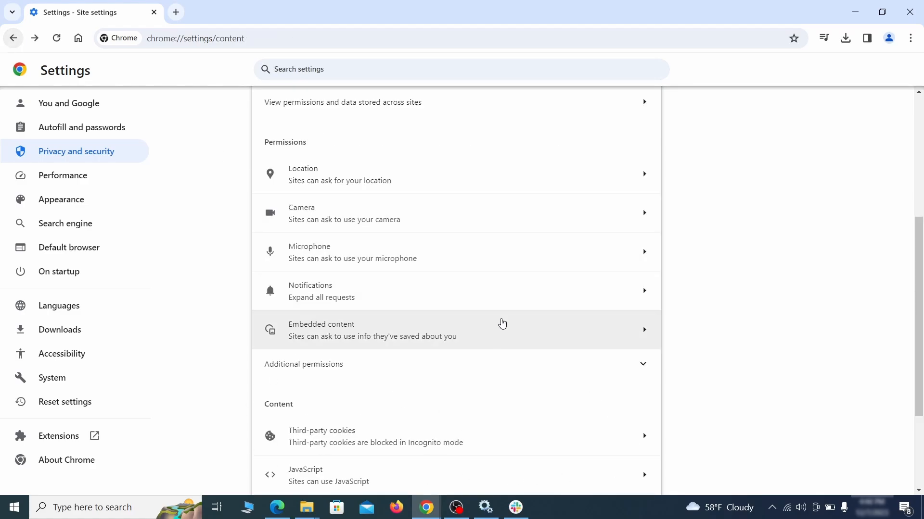
- Delete ExampleRougeURL.com from the sites allowed to use third-party cookies
scroll(499, 322, "down", 3)
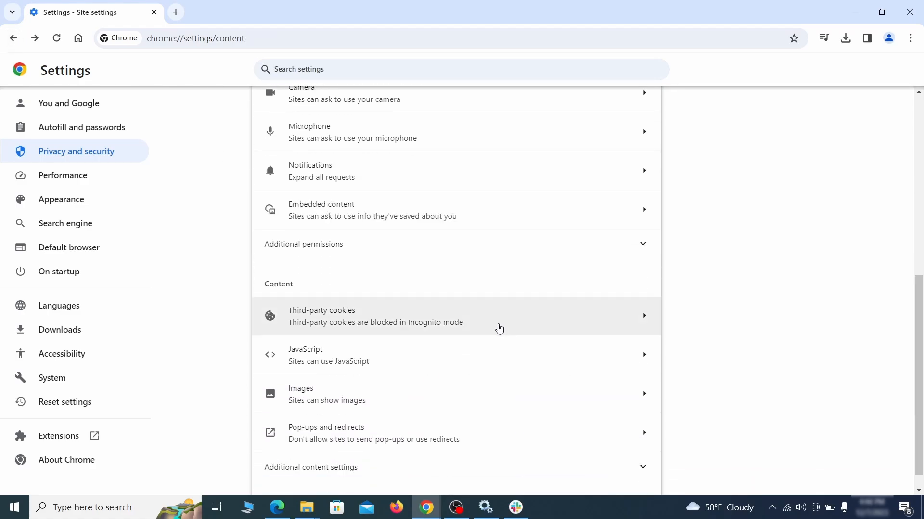
left_click(499, 318)
scroll(508, 356, "down", 5)
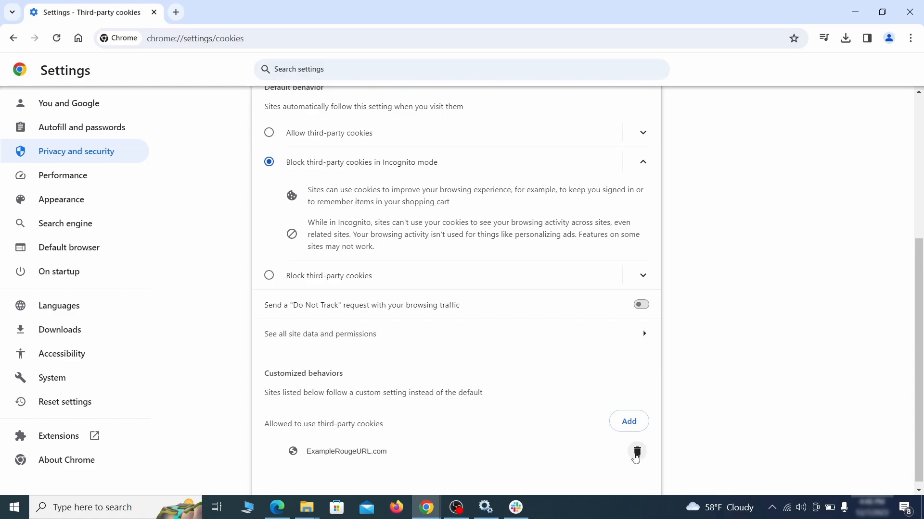
left_click(640, 456)
key("alt+Left")
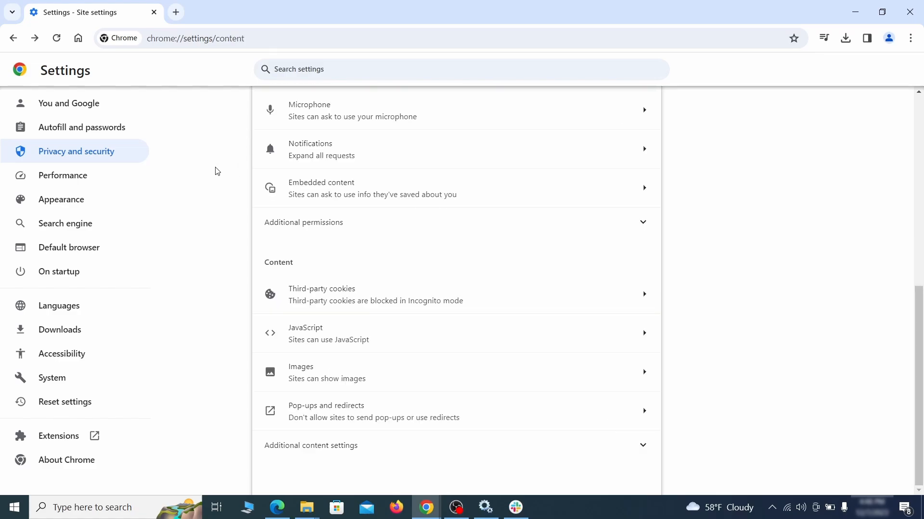
left_click(125, 201)
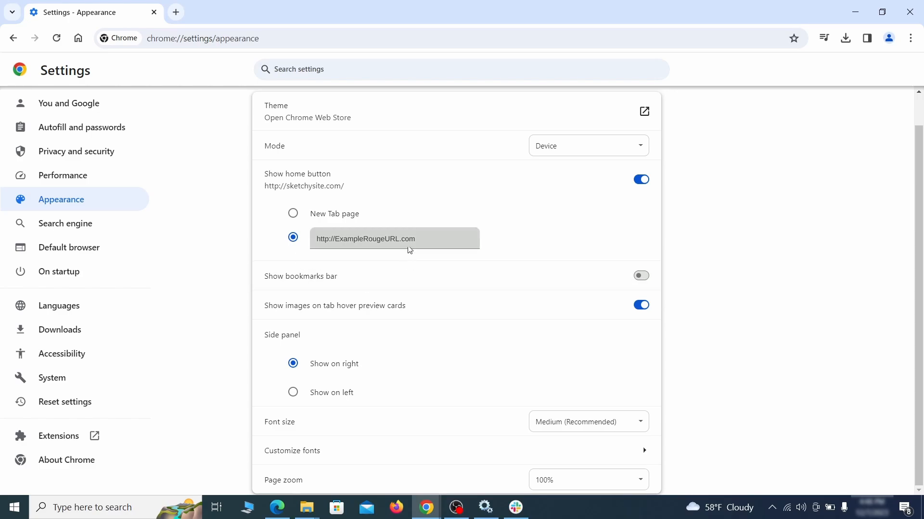
left_click_drag(409, 250, 306, 240)
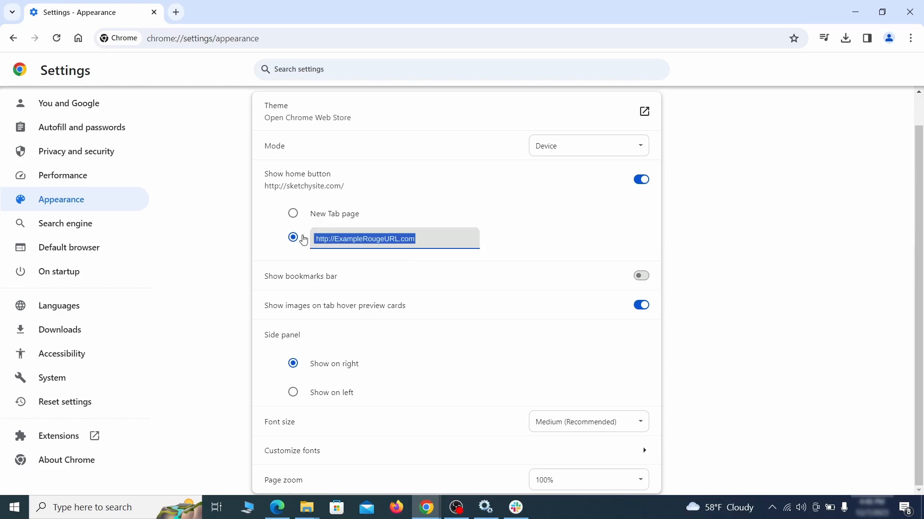
key("BackSpace")
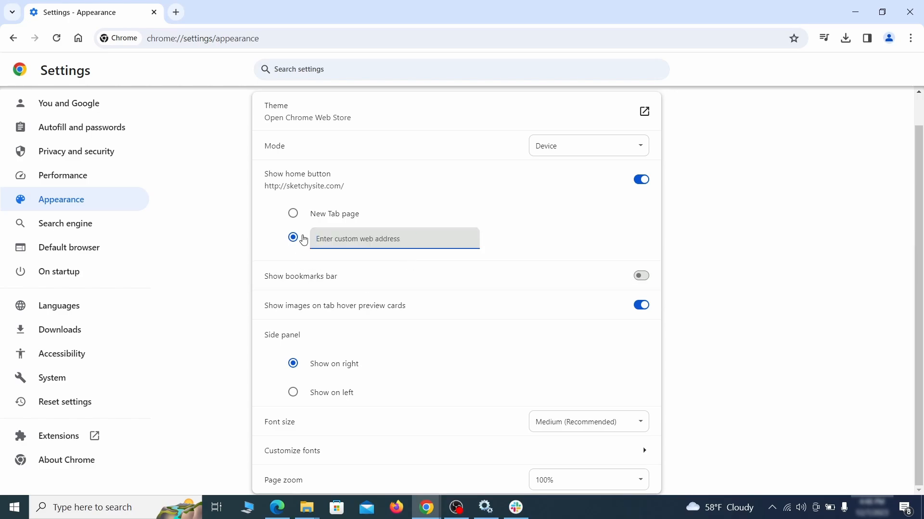
- Set Chrome's address-bar search engine to Google
left_click(97, 224)
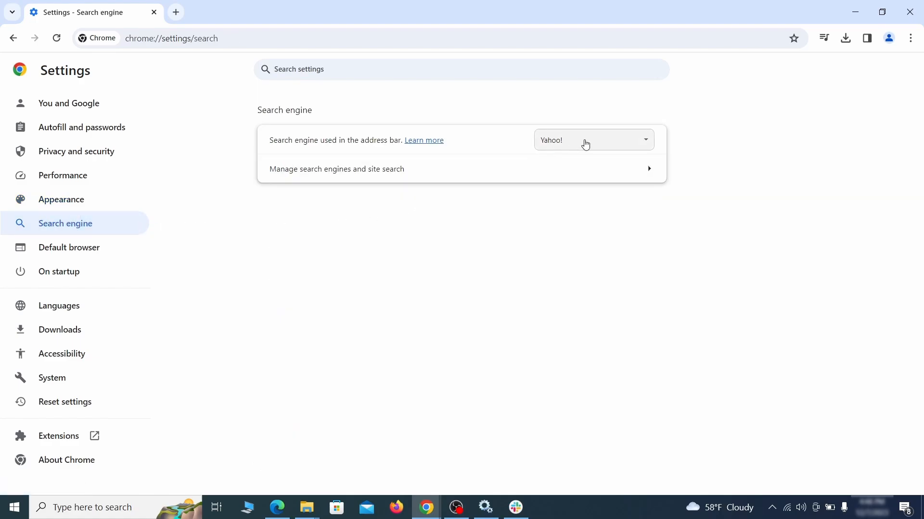
left_click(631, 144)
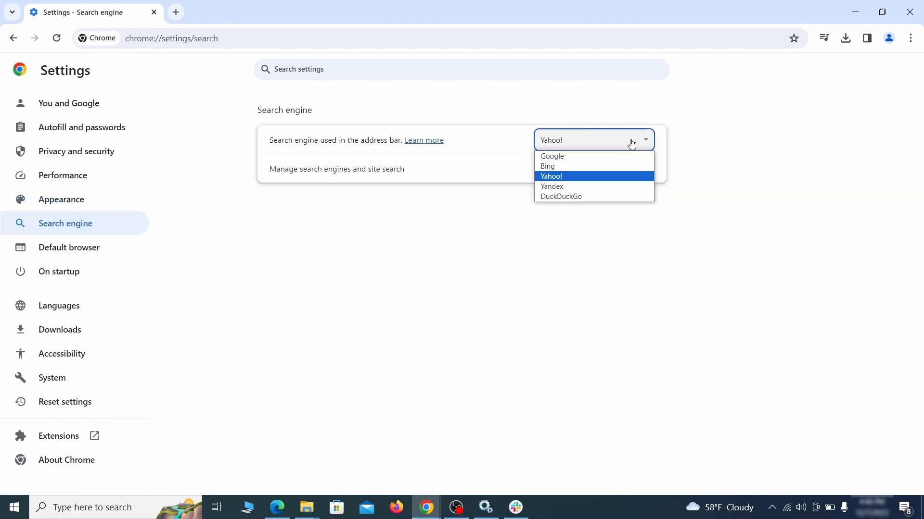
left_click(605, 155)
- Delete the ExampleRougeURL.com site search entry from the managed search engines
left_click(593, 178)
scroll(596, 251, "down", 8)
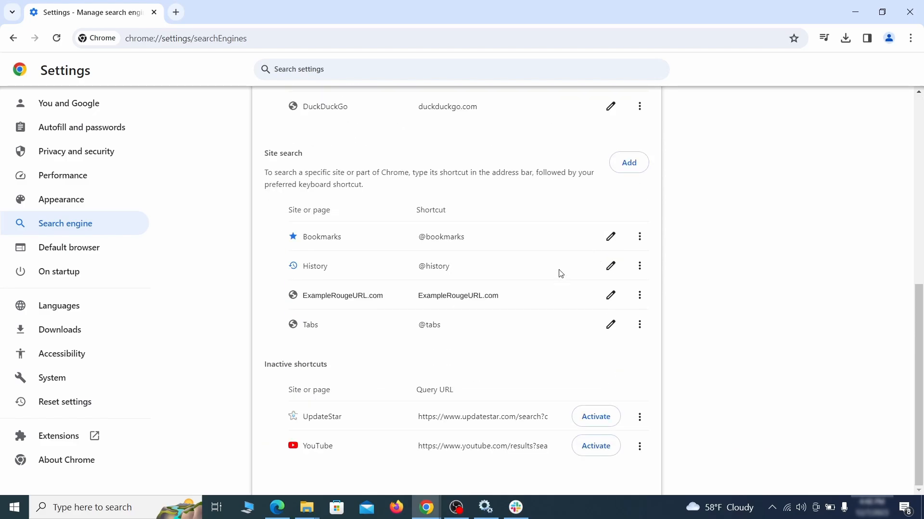
left_click(639, 295)
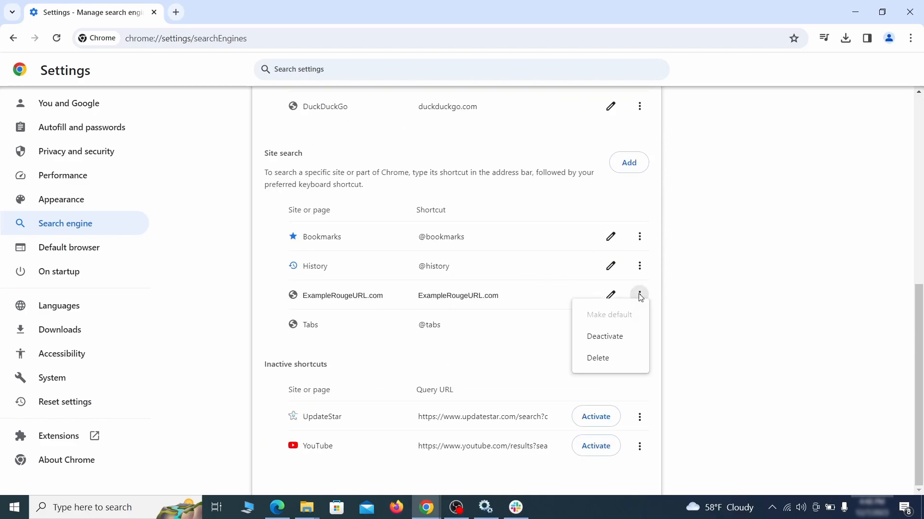
left_click(598, 360)
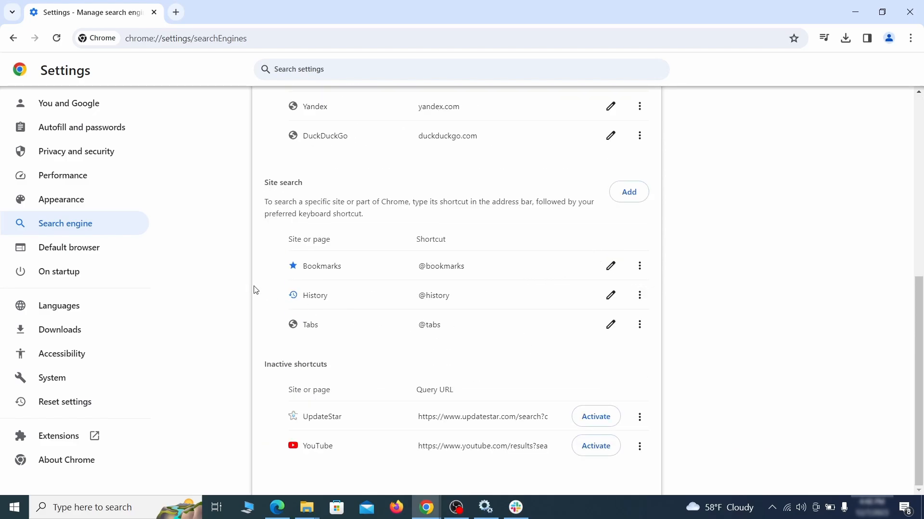
- Remove ExampleRougeURL.com from the pages Chrome opens on startup
left_click(70, 272)
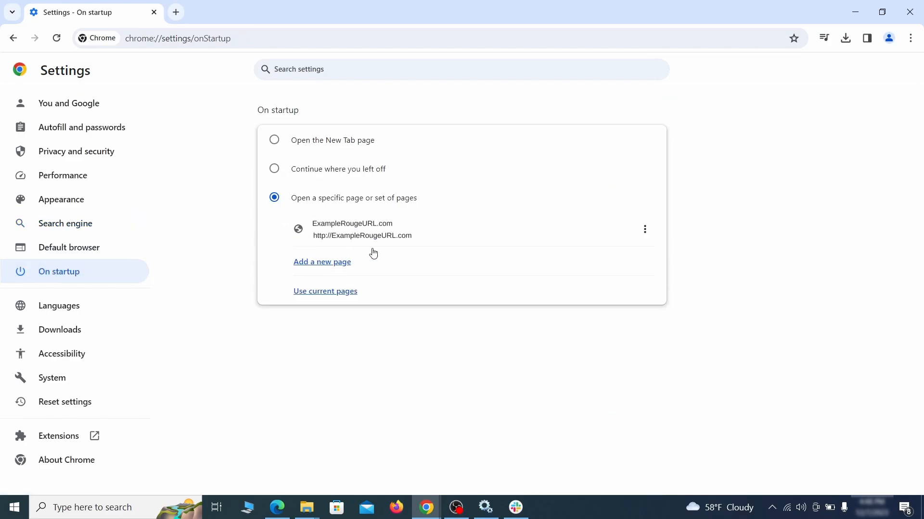
left_click(644, 230)
left_click(617, 260)
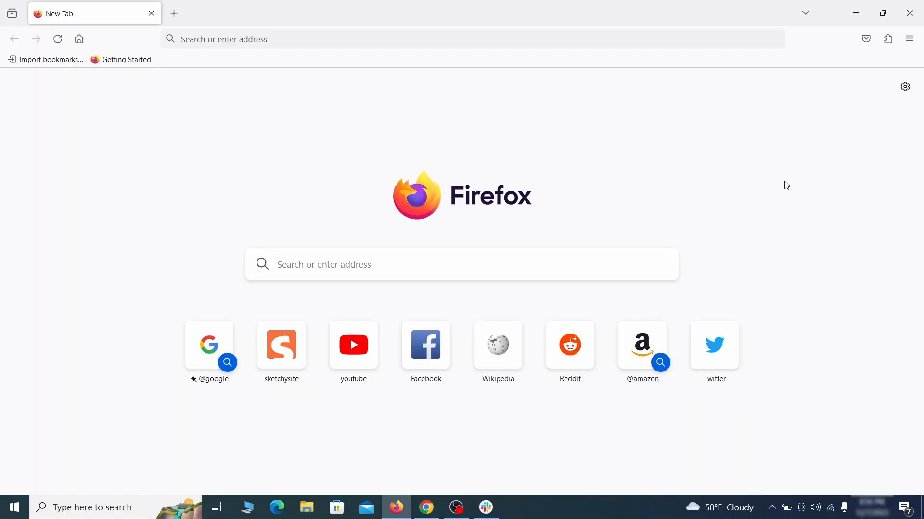
- Switch to Firefox, disable the Contenu+ extension and remove it
left_click(889, 38)
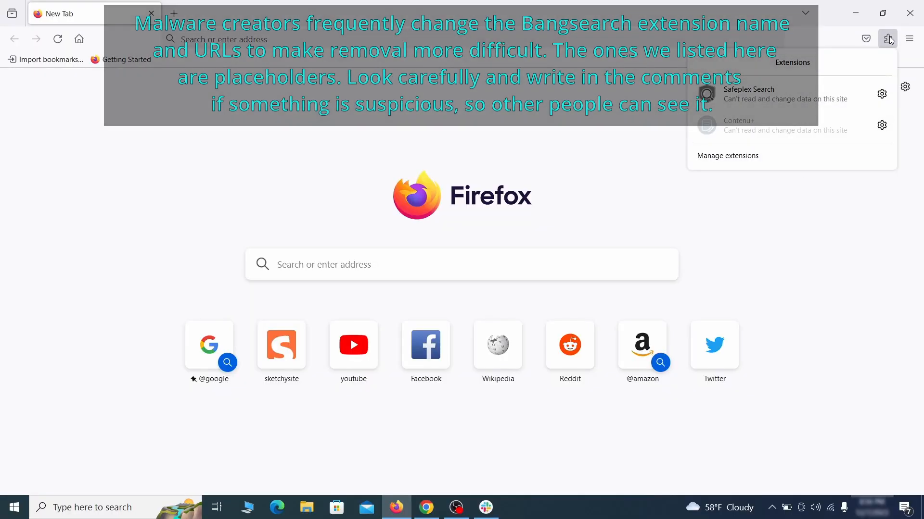
left_click(778, 158)
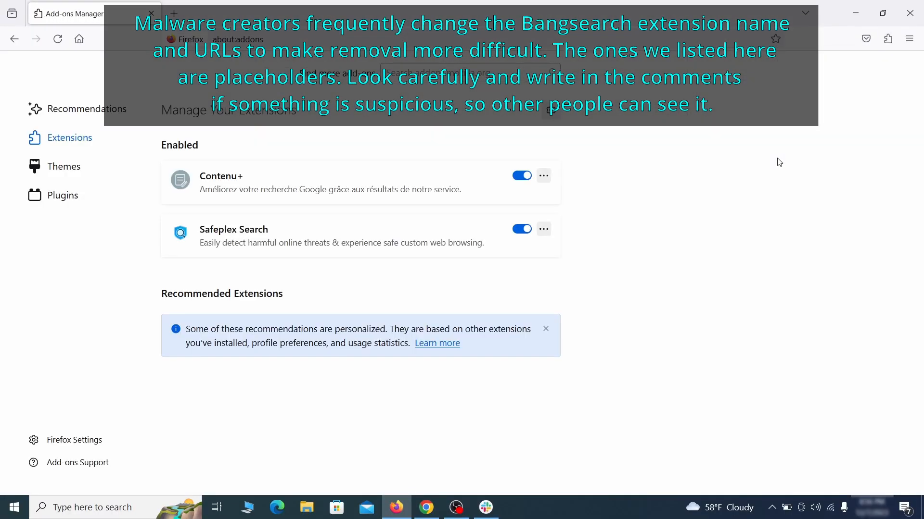
left_click(522, 175)
left_click(544, 176)
left_click(582, 193)
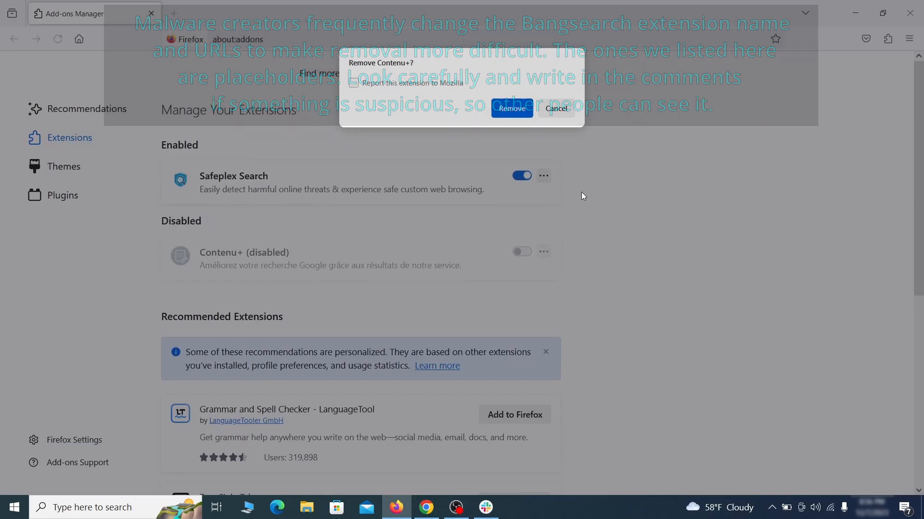
left_click(512, 109)
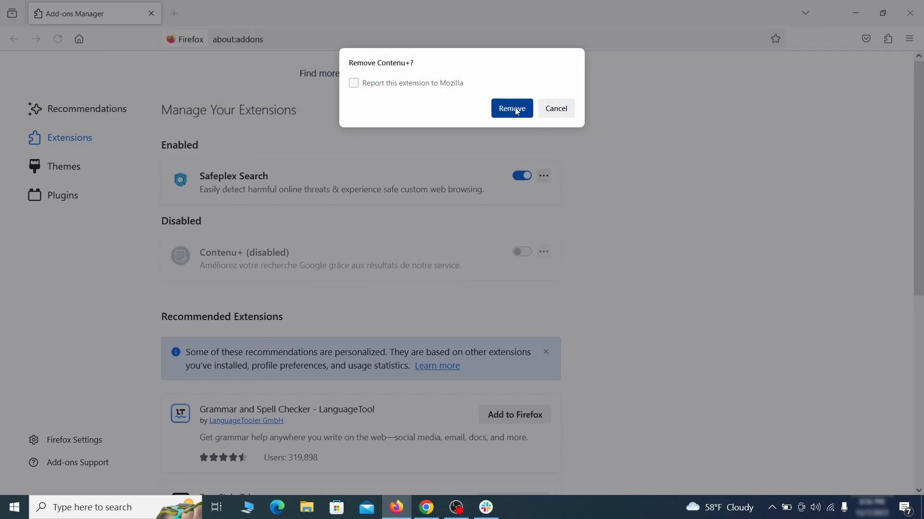
- In Firefox settings, clear the ExampleRougeURL.com custom address from the homepage and new windows setting
left_click(909, 39)
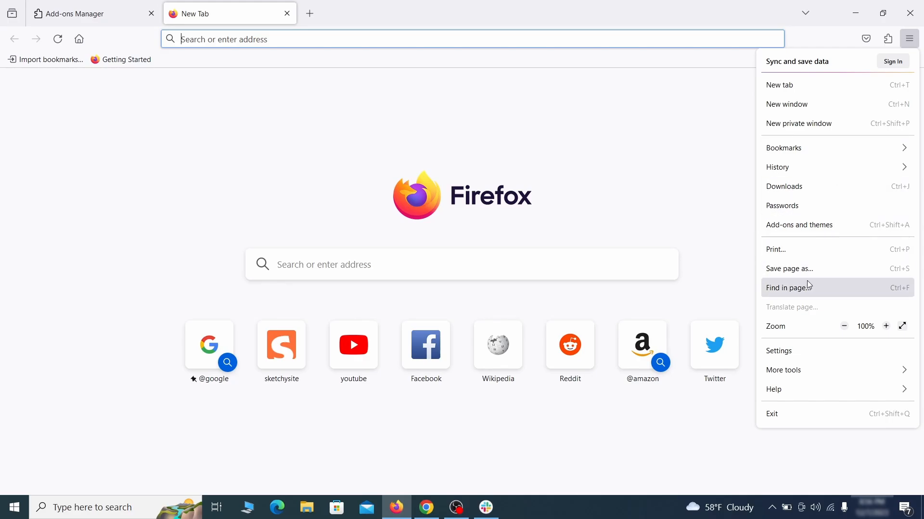
left_click(798, 351)
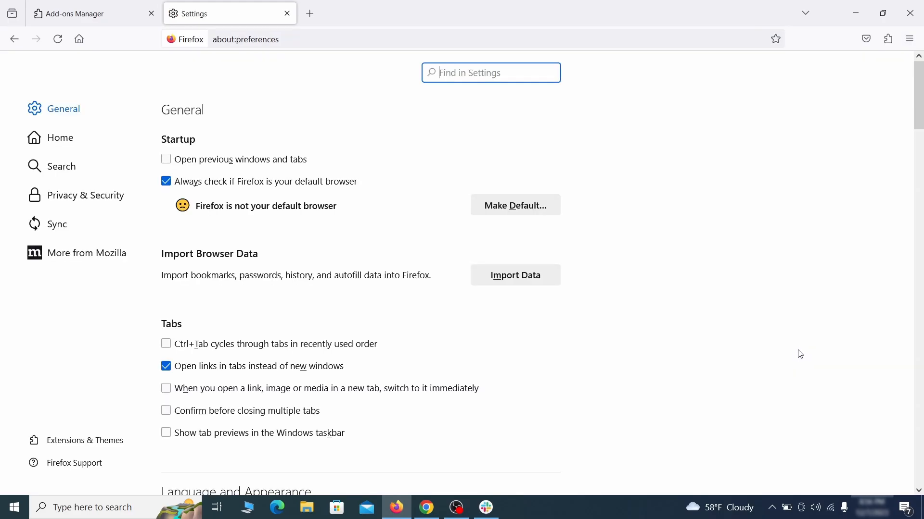
left_click(68, 137)
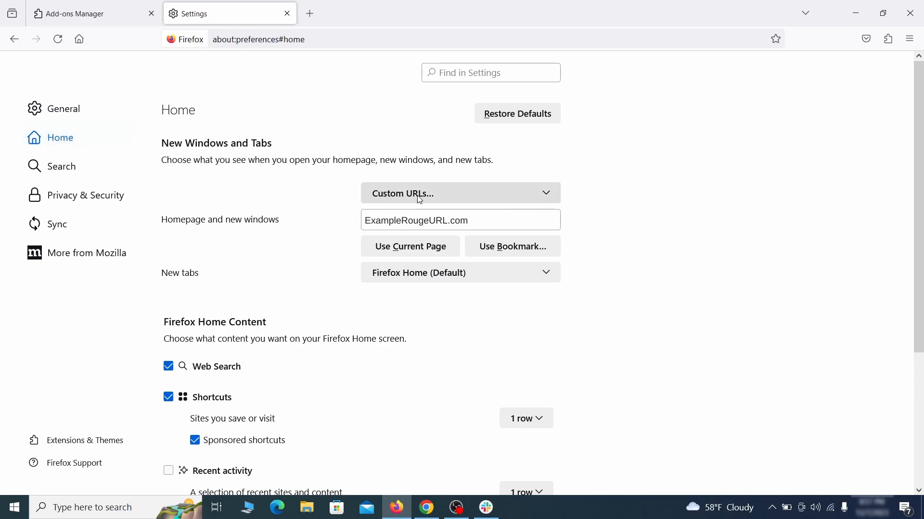
left_click_drag(365, 220, 467, 220)
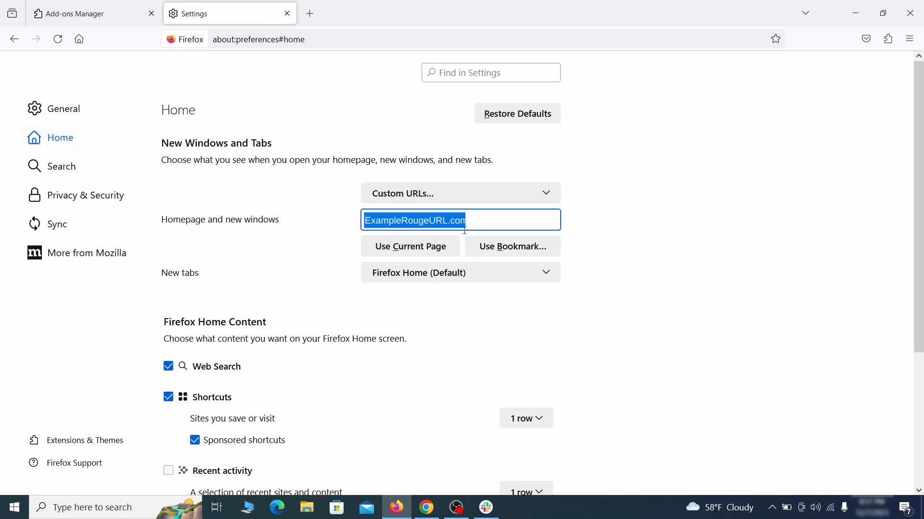
key("BackSpace")
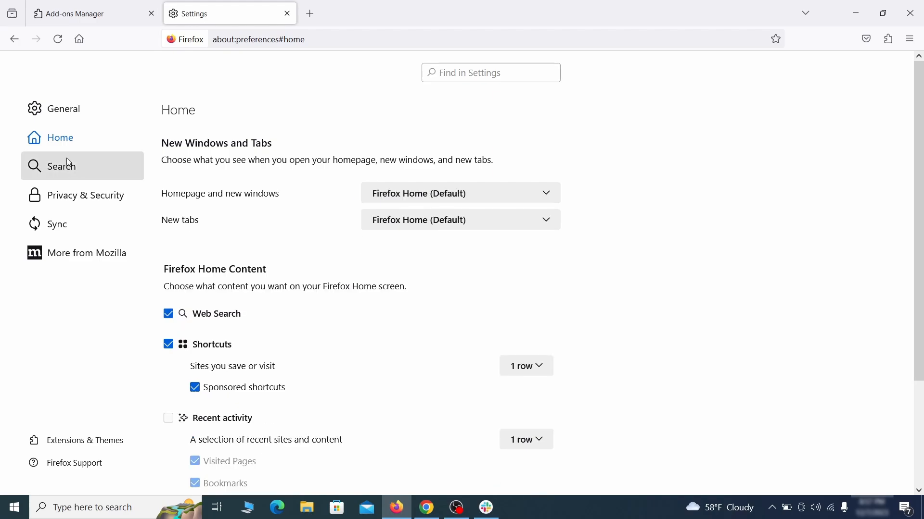
- Set Firefox's default search engine to Google
left_click(66, 167)
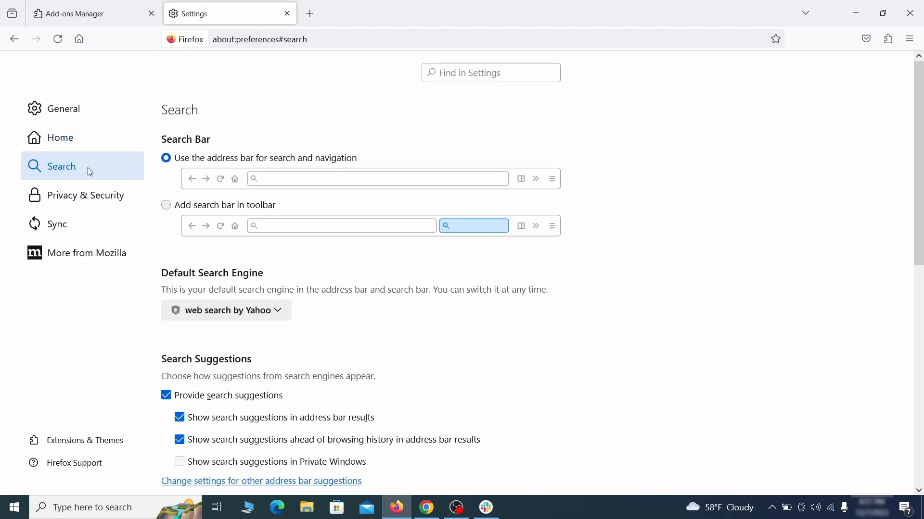
scroll(332, 255, "down", 2)
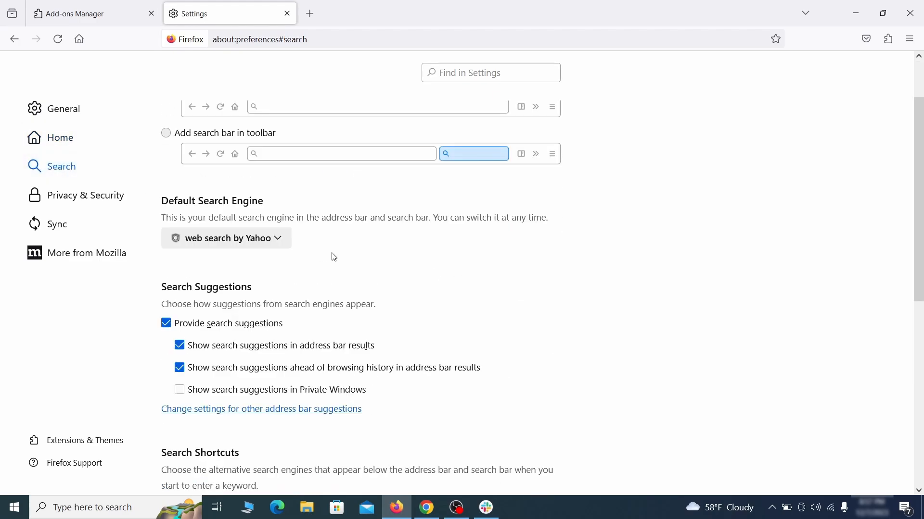
left_click(274, 243)
left_click(268, 258)
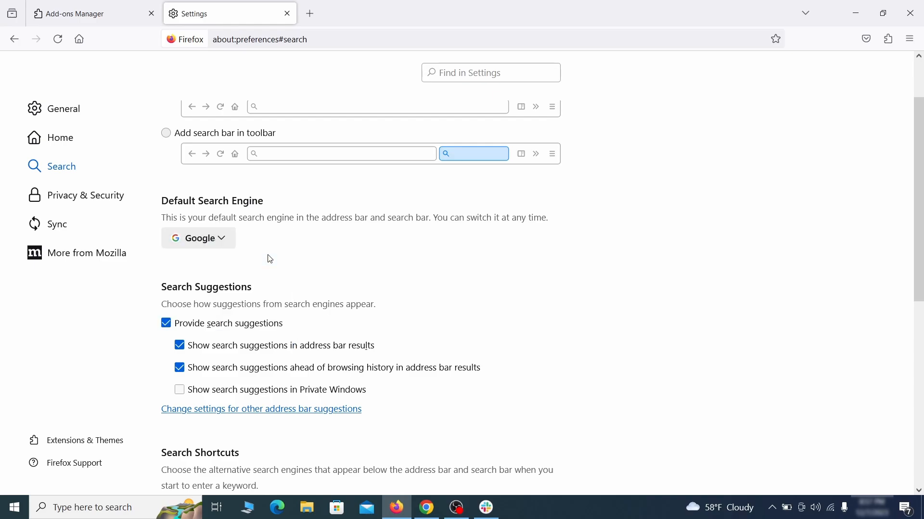
- Remove the web search by Yahoo (Safeplex Search) entry from Firefox's search shortcuts
scroll(441, 272, "down", 5)
scroll(444, 273, "down", 4)
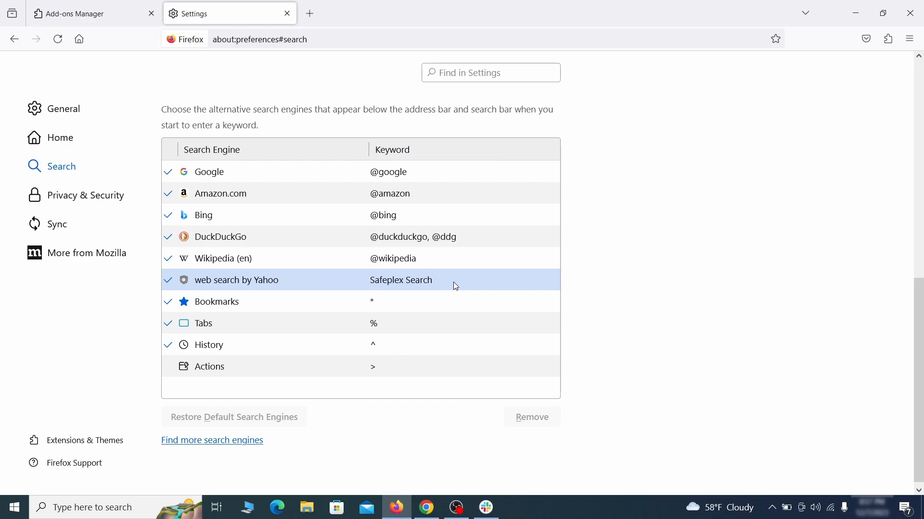
left_click(460, 287)
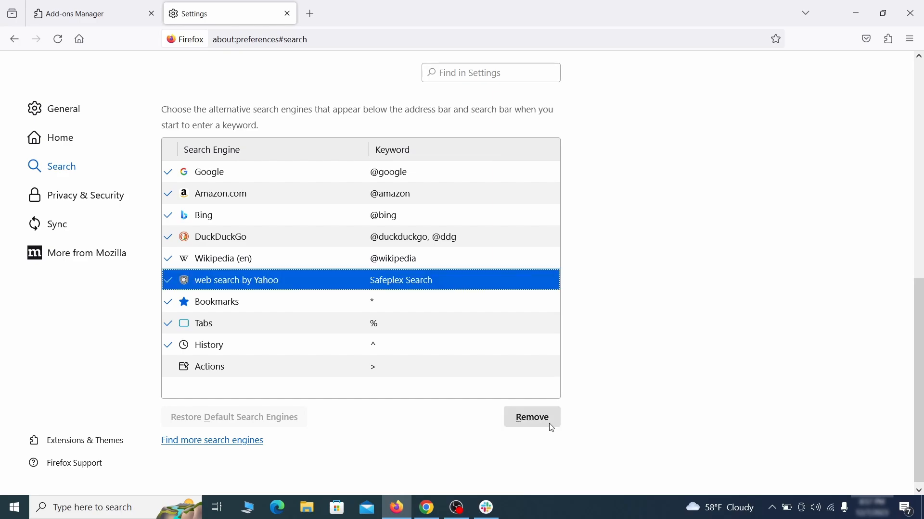
left_click(534, 418)
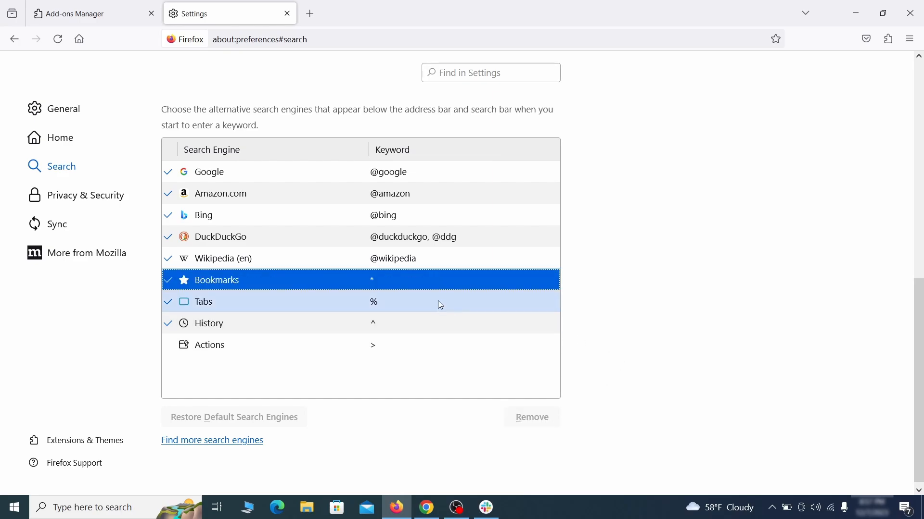
- Clear all Firefox cookies, site data and cached web content from Privacy & Security
scroll(438, 305, "up", 3)
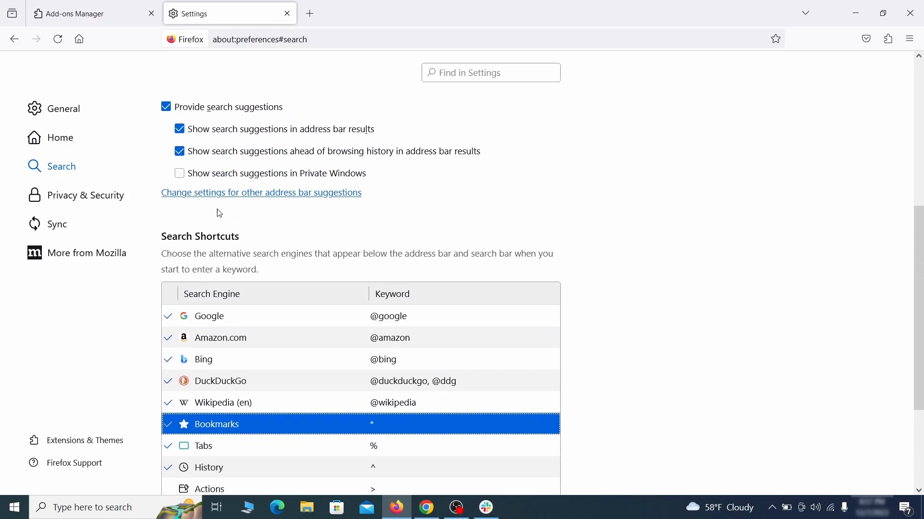
left_click(88, 192)
scroll(613, 221, "down", 10)
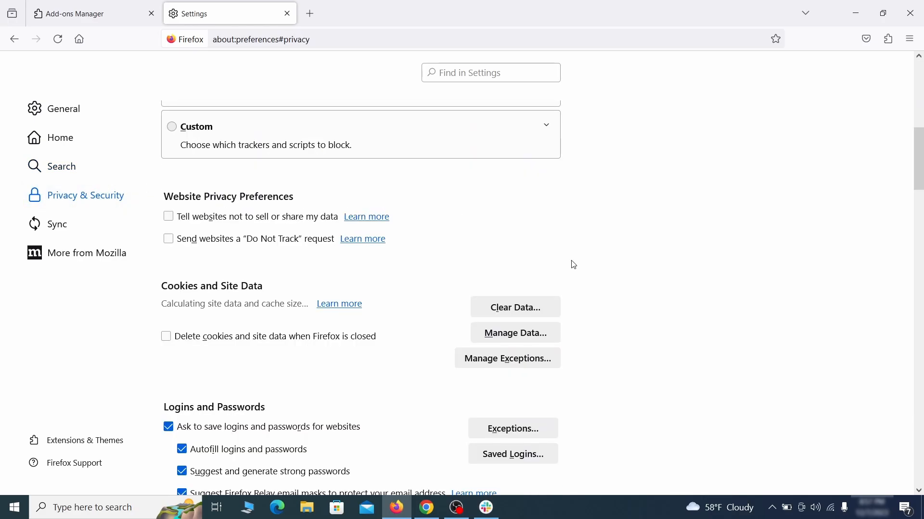
left_click(513, 306)
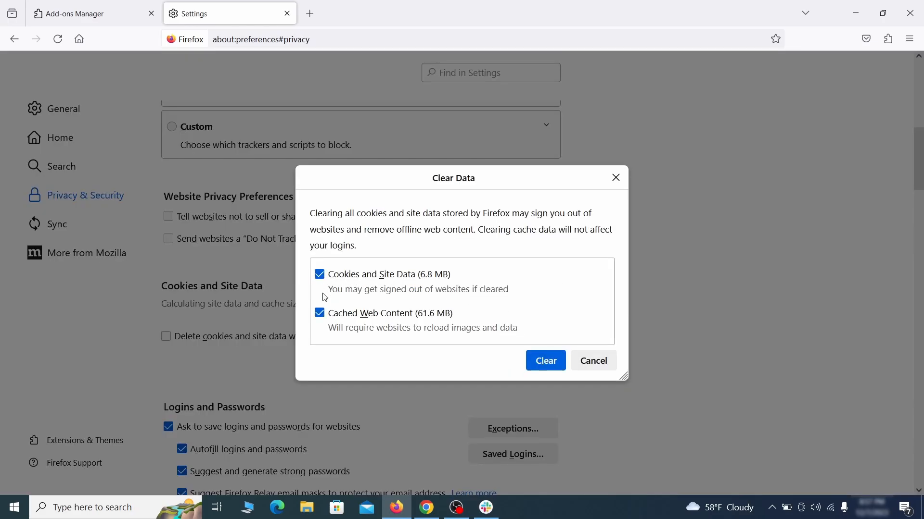
left_click(561, 363)
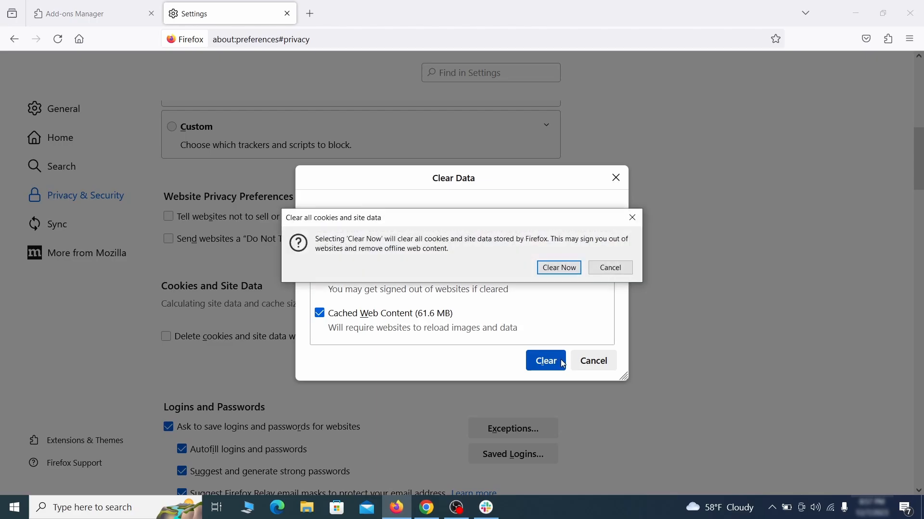
left_click(561, 268)
scroll(629, 296, "down", 15)
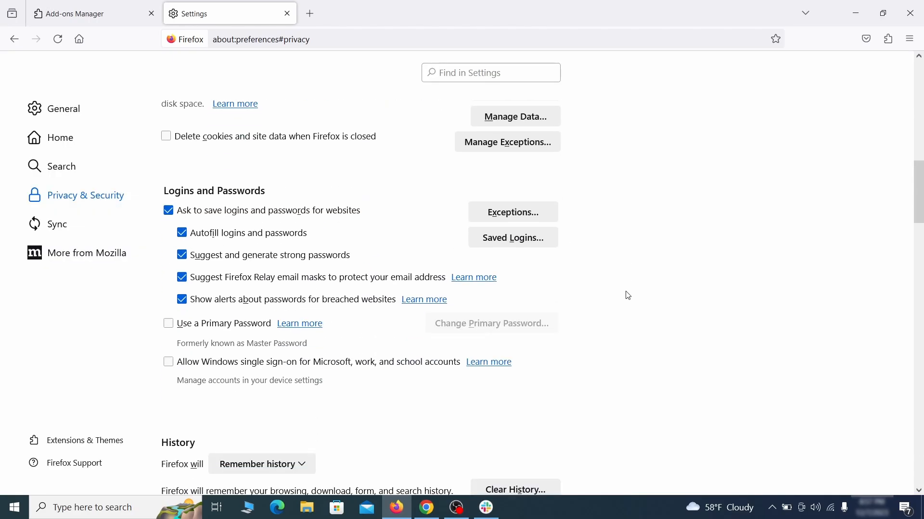
scroll(629, 296, "down", 2)
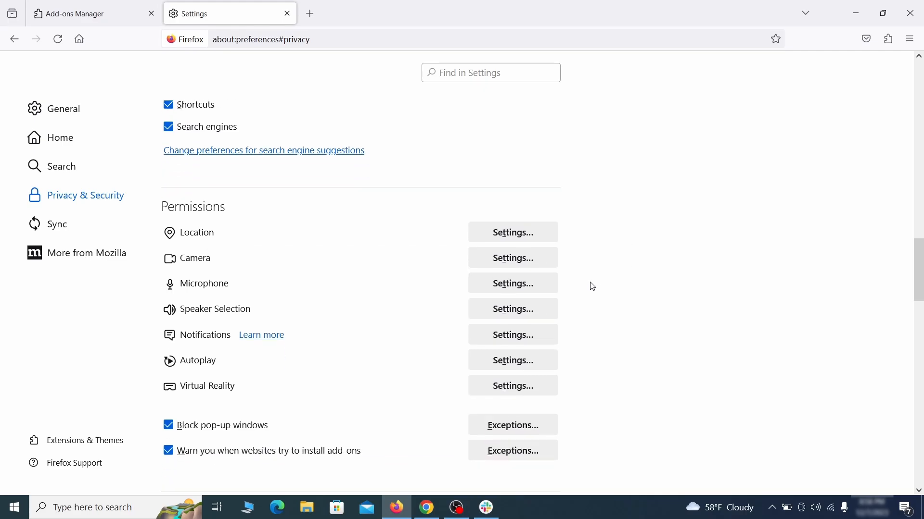
left_click(537, 343)
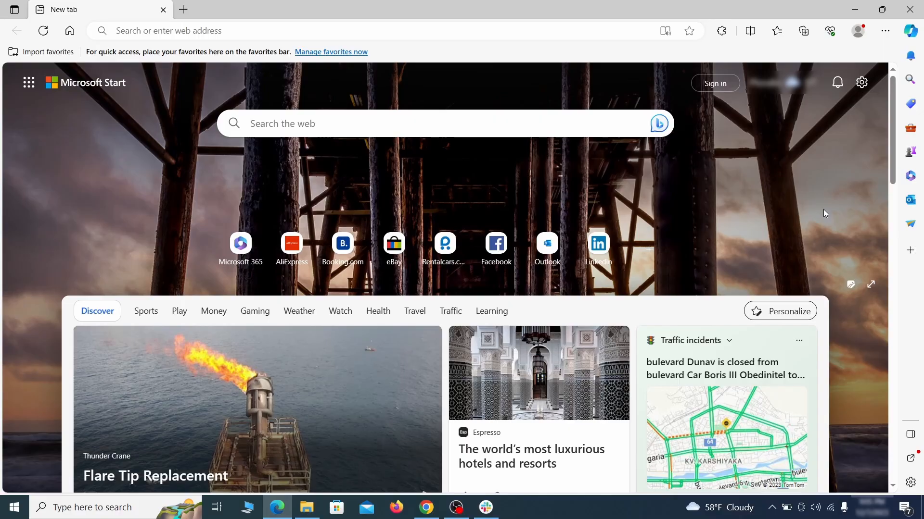
- Switch to Edge, then disable and remove the Quidco Cashback Reminder extension
left_click(885, 32)
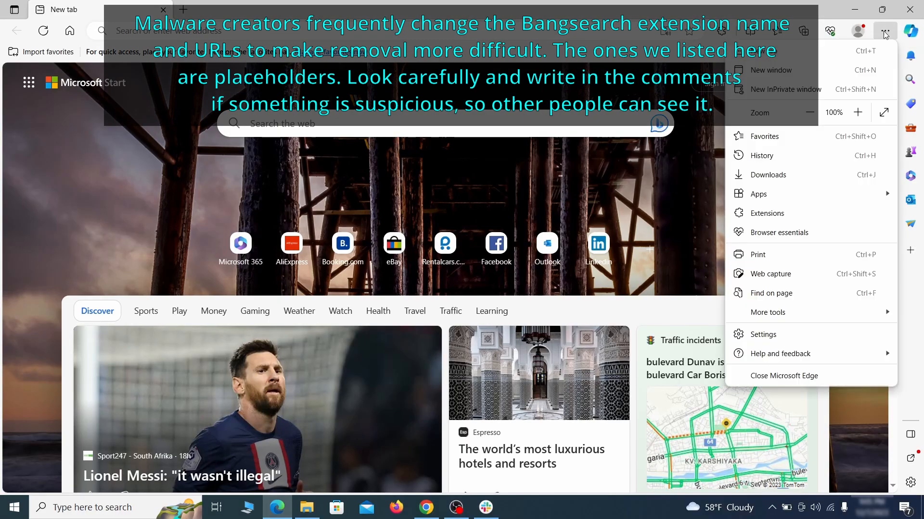
left_click(741, 214)
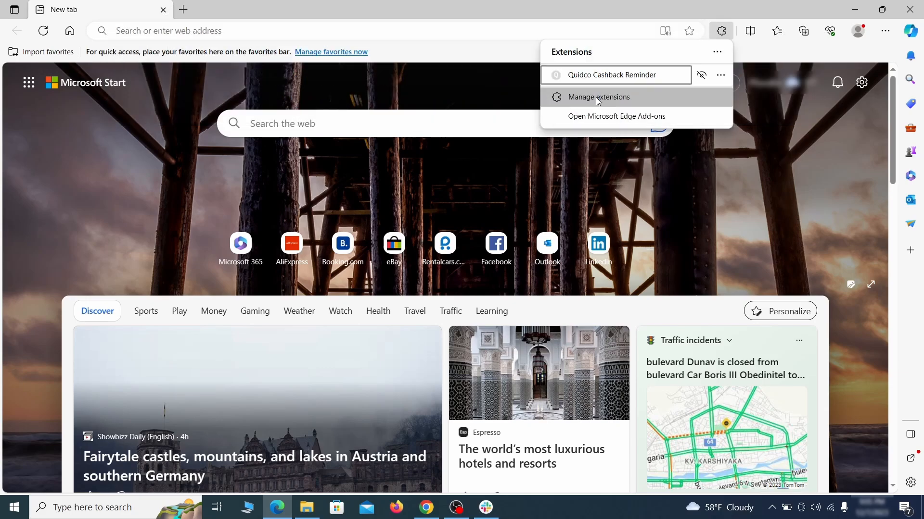
left_click(597, 97)
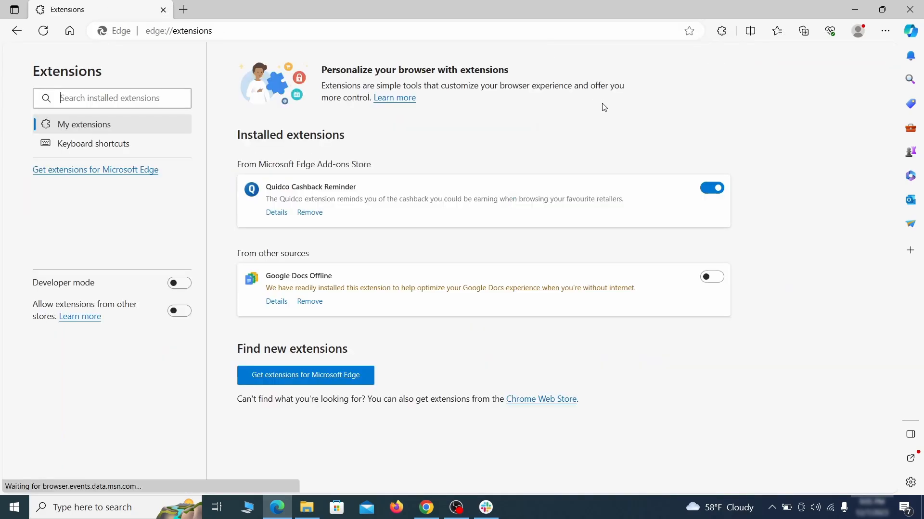
left_click(713, 190)
left_click(310, 214)
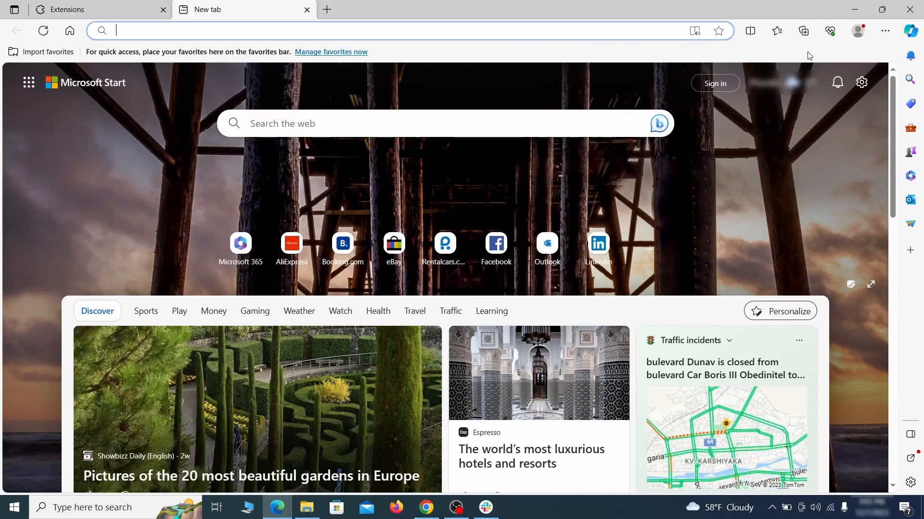
- Open Edge's Clear browsing data dialog from the Privacy, search, and services settings
left_click(884, 35)
left_click(769, 334)
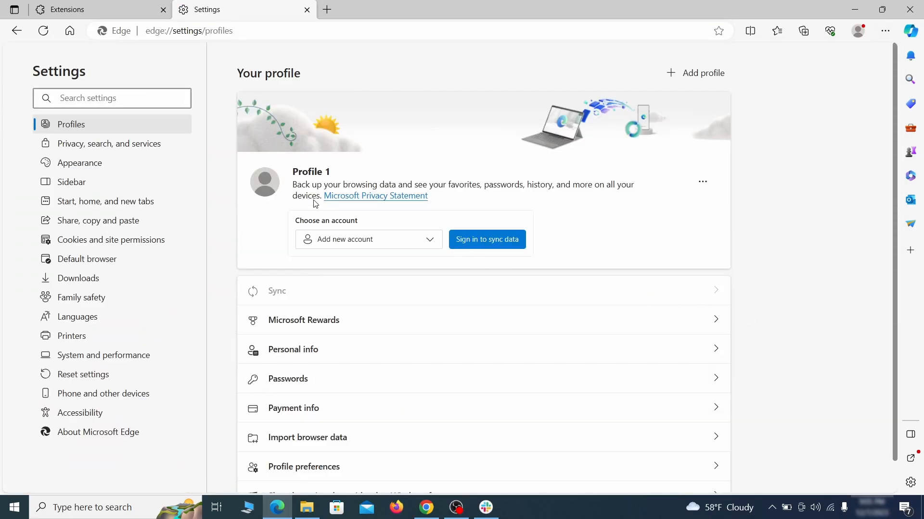
left_click(155, 147)
scroll(501, 295, "down", 4)
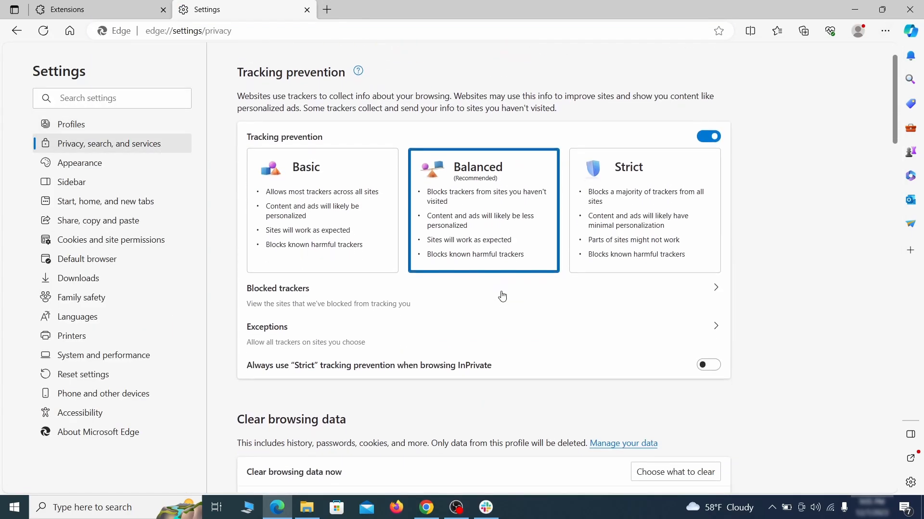
left_click(691, 335)
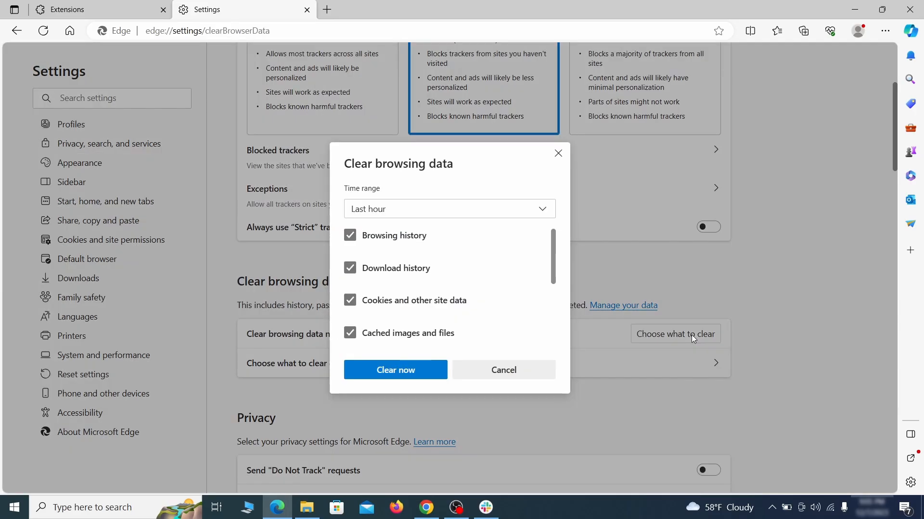
scroll(381, 275, "down", 5)
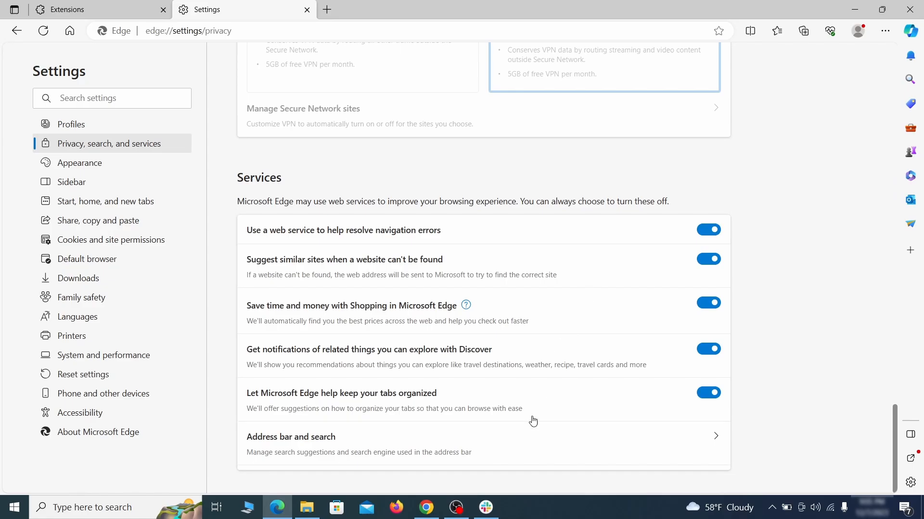
- Set Edge's address-bar search engine to Google
left_click(527, 455)
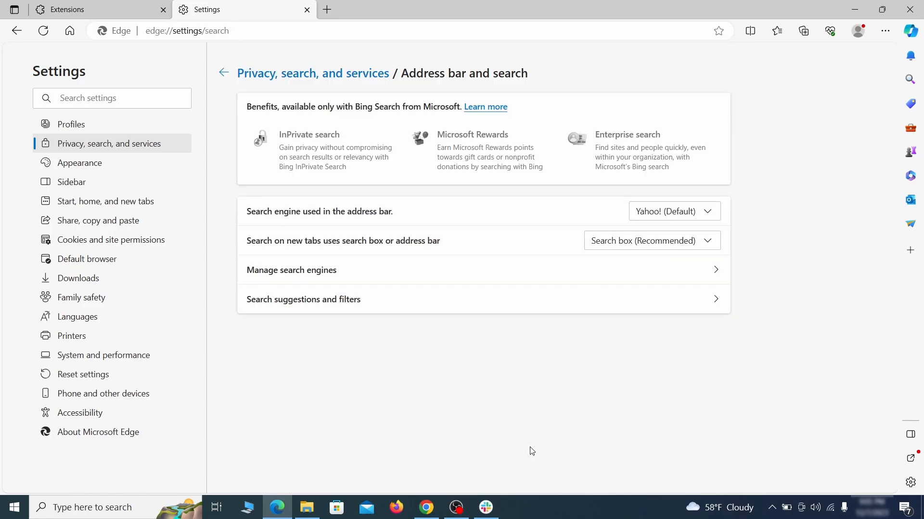
left_click(713, 215)
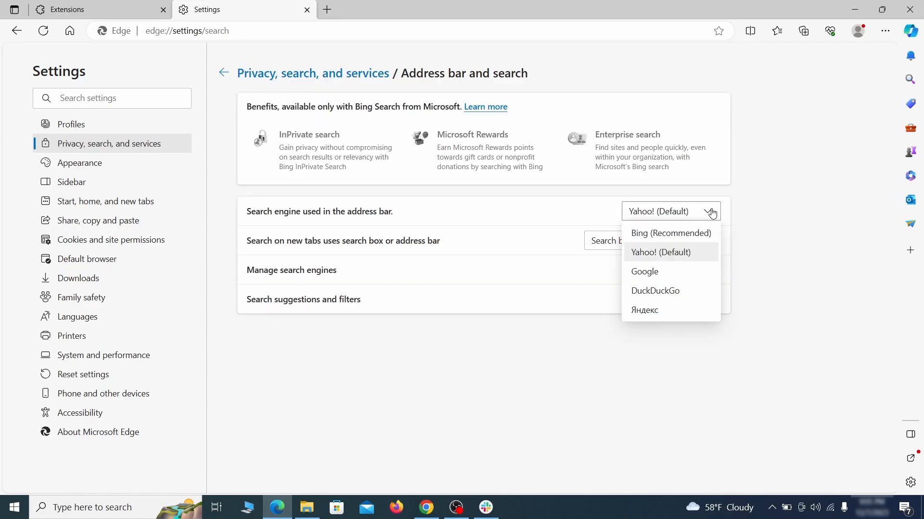
left_click(685, 268)
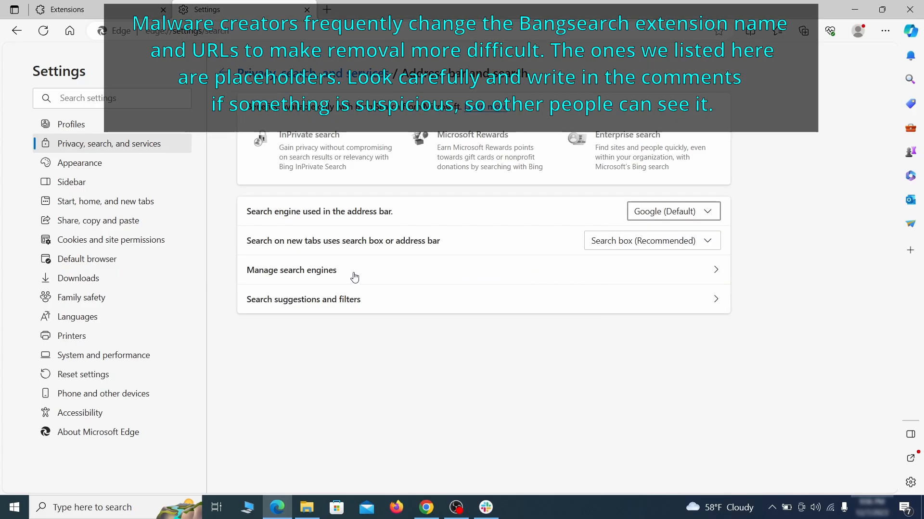
- Remove the ExampleRougeURL.com entry from Edge's managed search engines
left_click(352, 276)
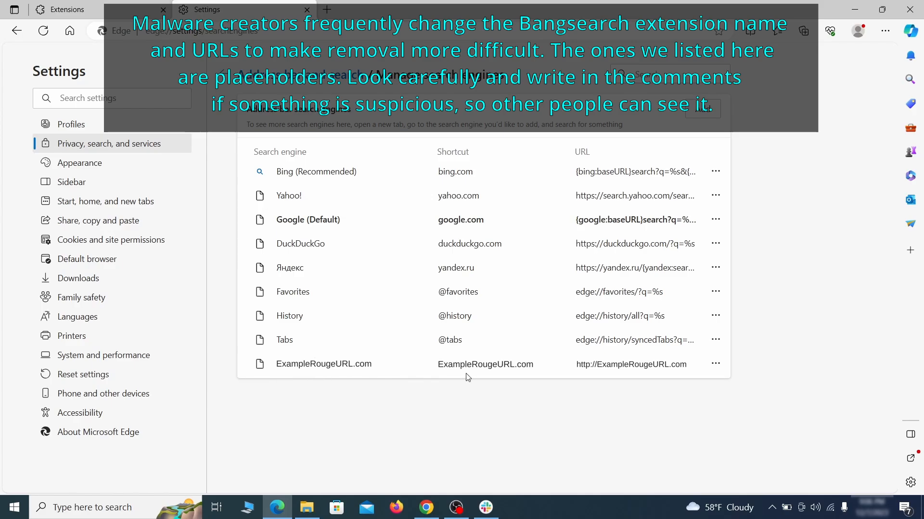
left_click(715, 364)
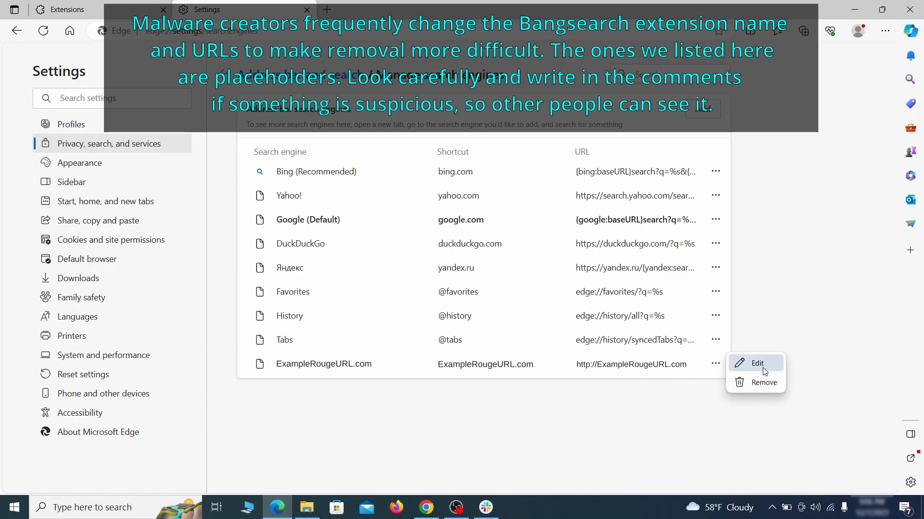
left_click(764, 383)
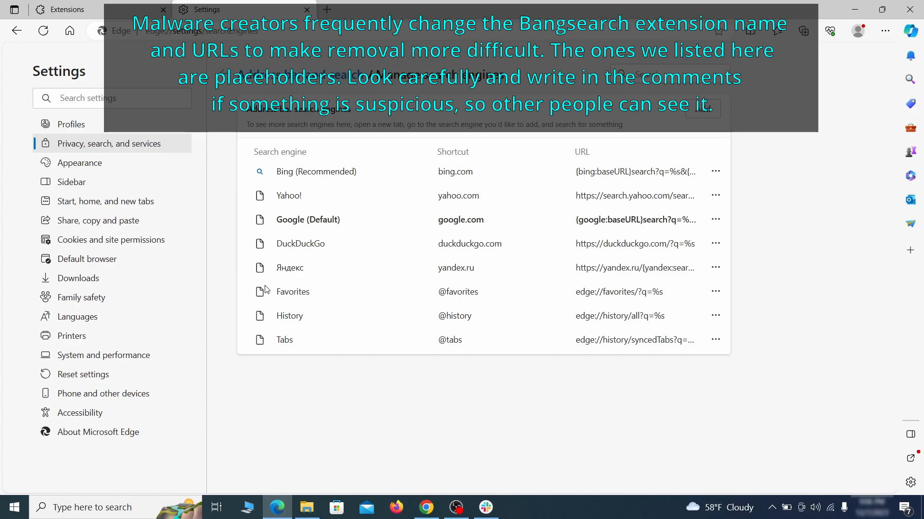
- Delete ExampleRougeURL.com from the pages Edge opens on startup
left_click(115, 202)
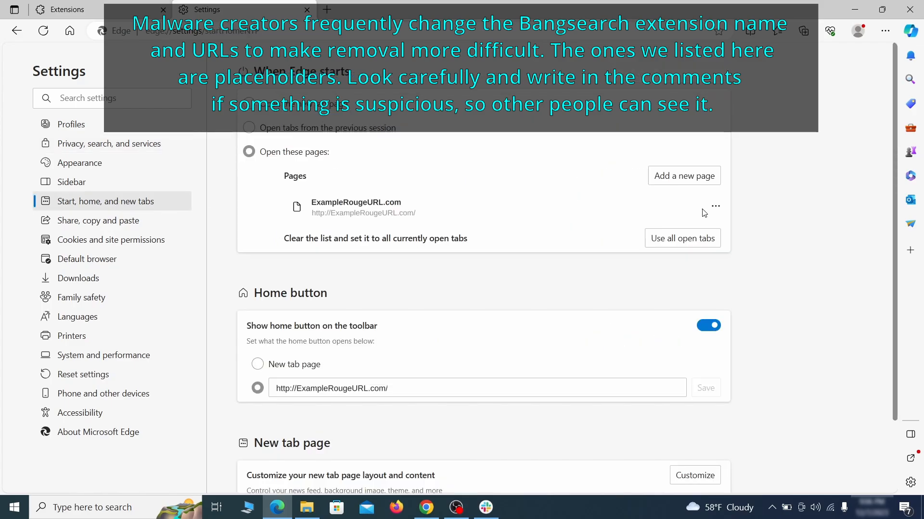
left_click(715, 207)
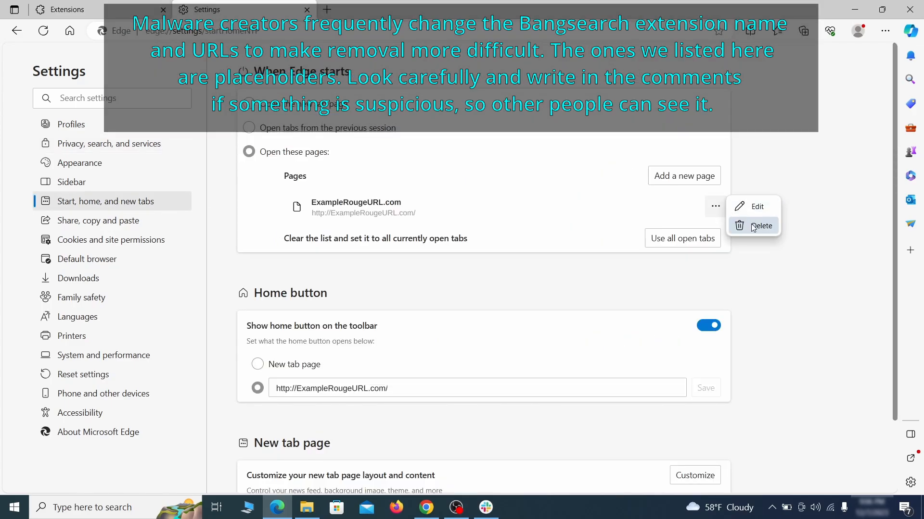
left_click(756, 228)
- Clear the ExampleRougeURL.com address from the home button setting and make the home button open the New tab page
left_click(409, 345)
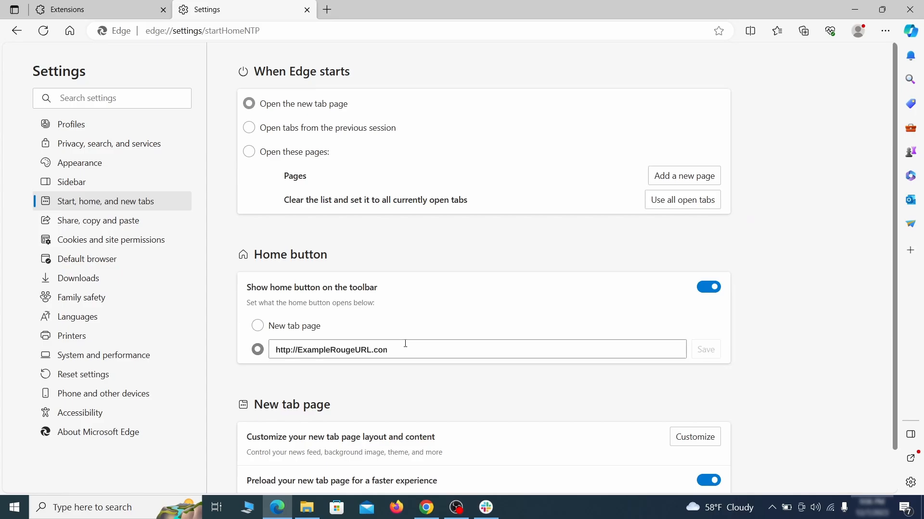
triple_click(402, 345)
key("BackSpace")
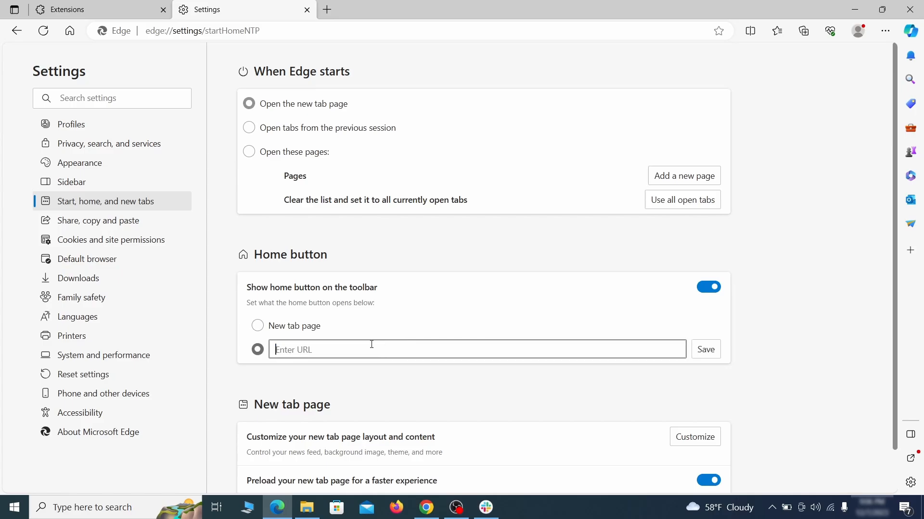
left_click(257, 326)
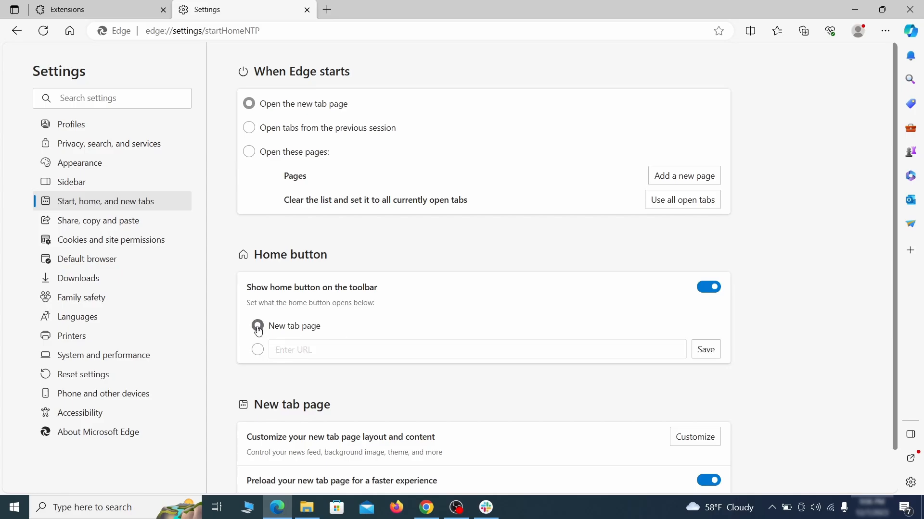
left_click(249, 129)
- Remove ExampleRougeURL.com from the sites allowed to send notifications in Edge's site permissions
left_click(169, 242)
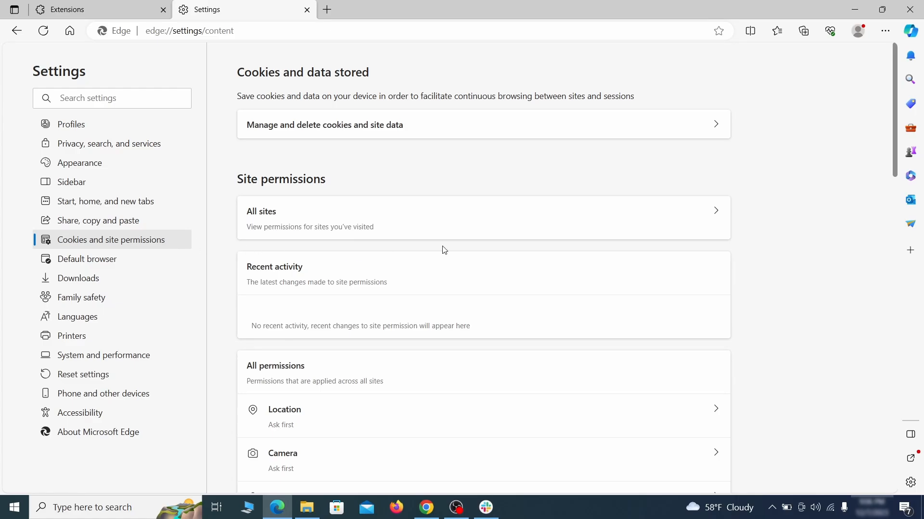
scroll(443, 249, "down", 5)
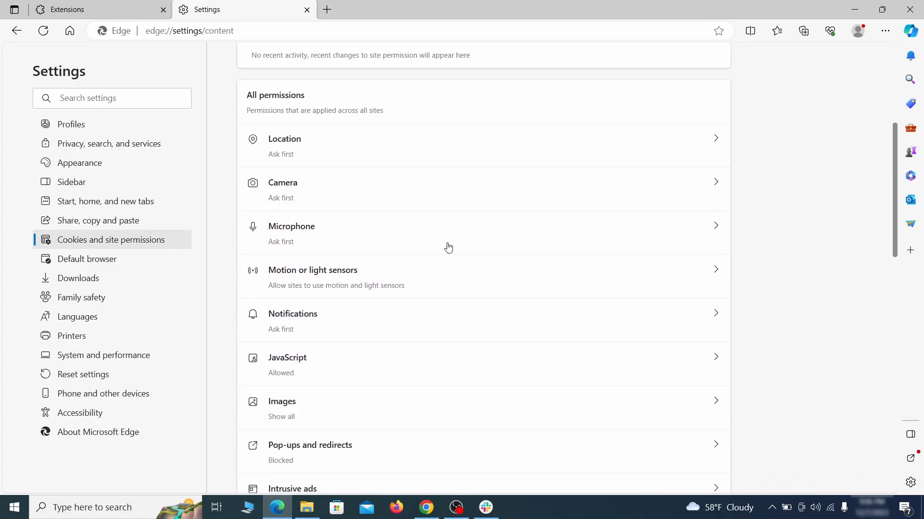
scroll(448, 249, "down", 1)
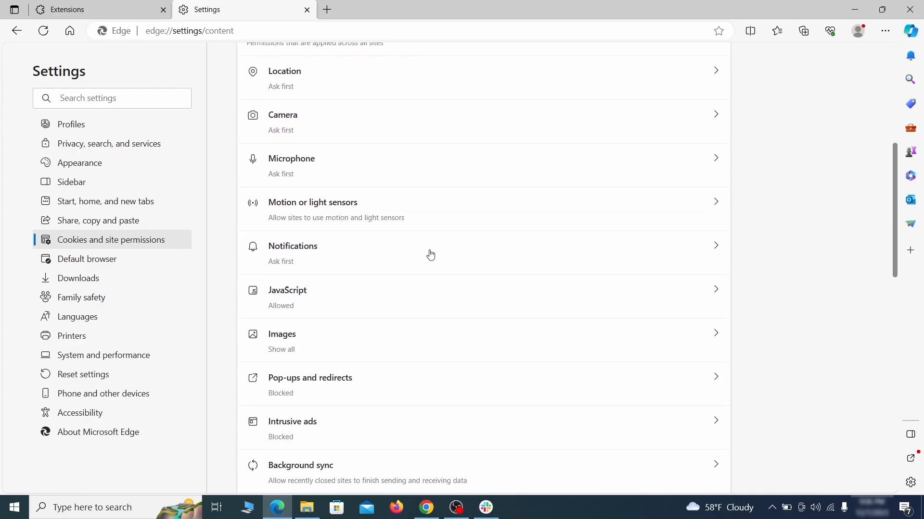
left_click(430, 255)
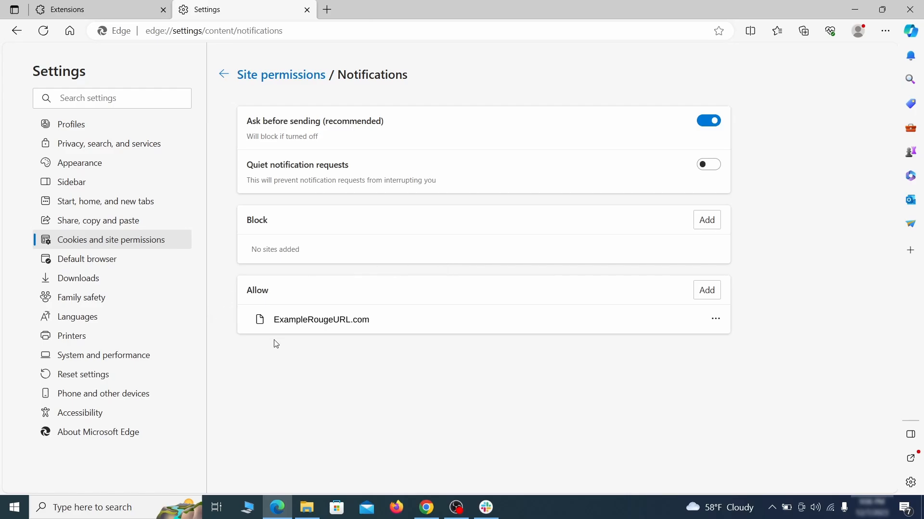
left_click(715, 319)
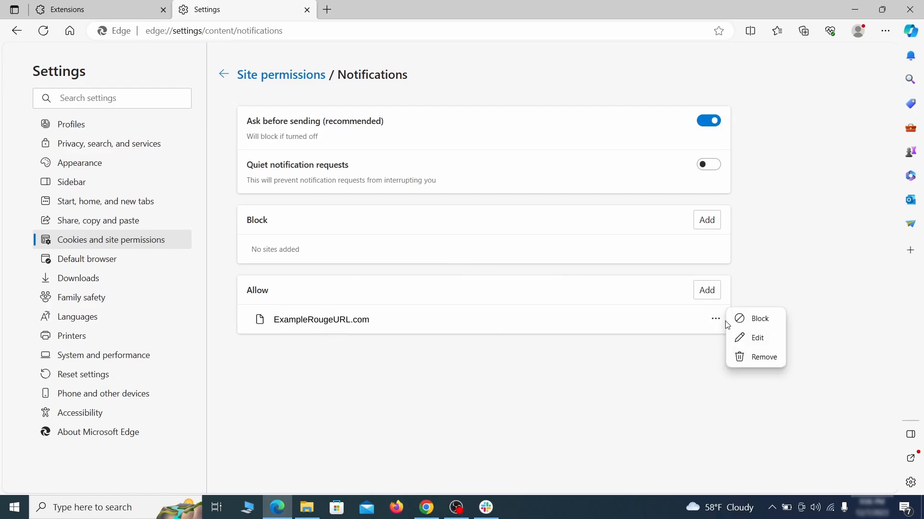
left_click(757, 359)
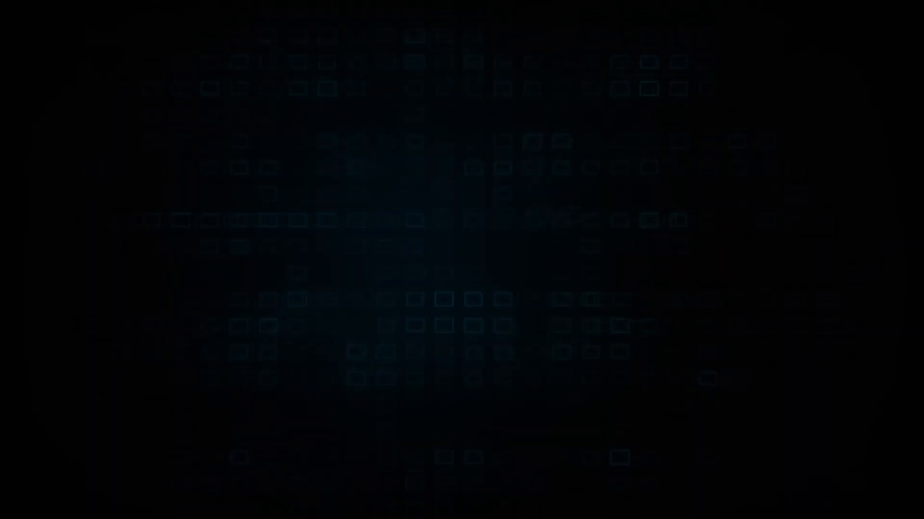